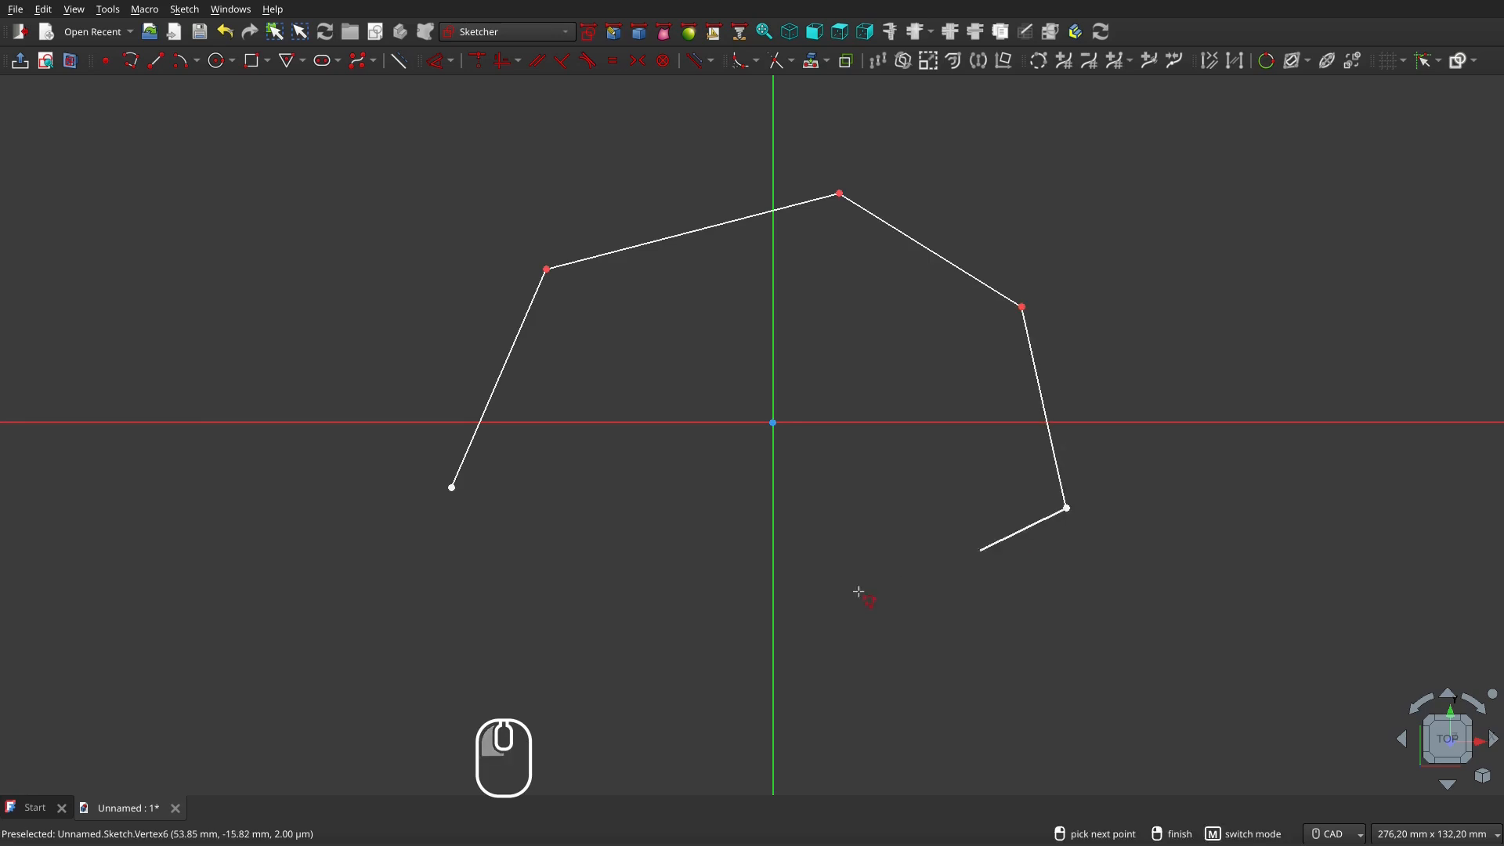
Add two more corners to the open polyline and finish it
{"action": "left_click", "coordinate": [855, 598]}
{"action": "left_click", "coordinate": [558, 616]}
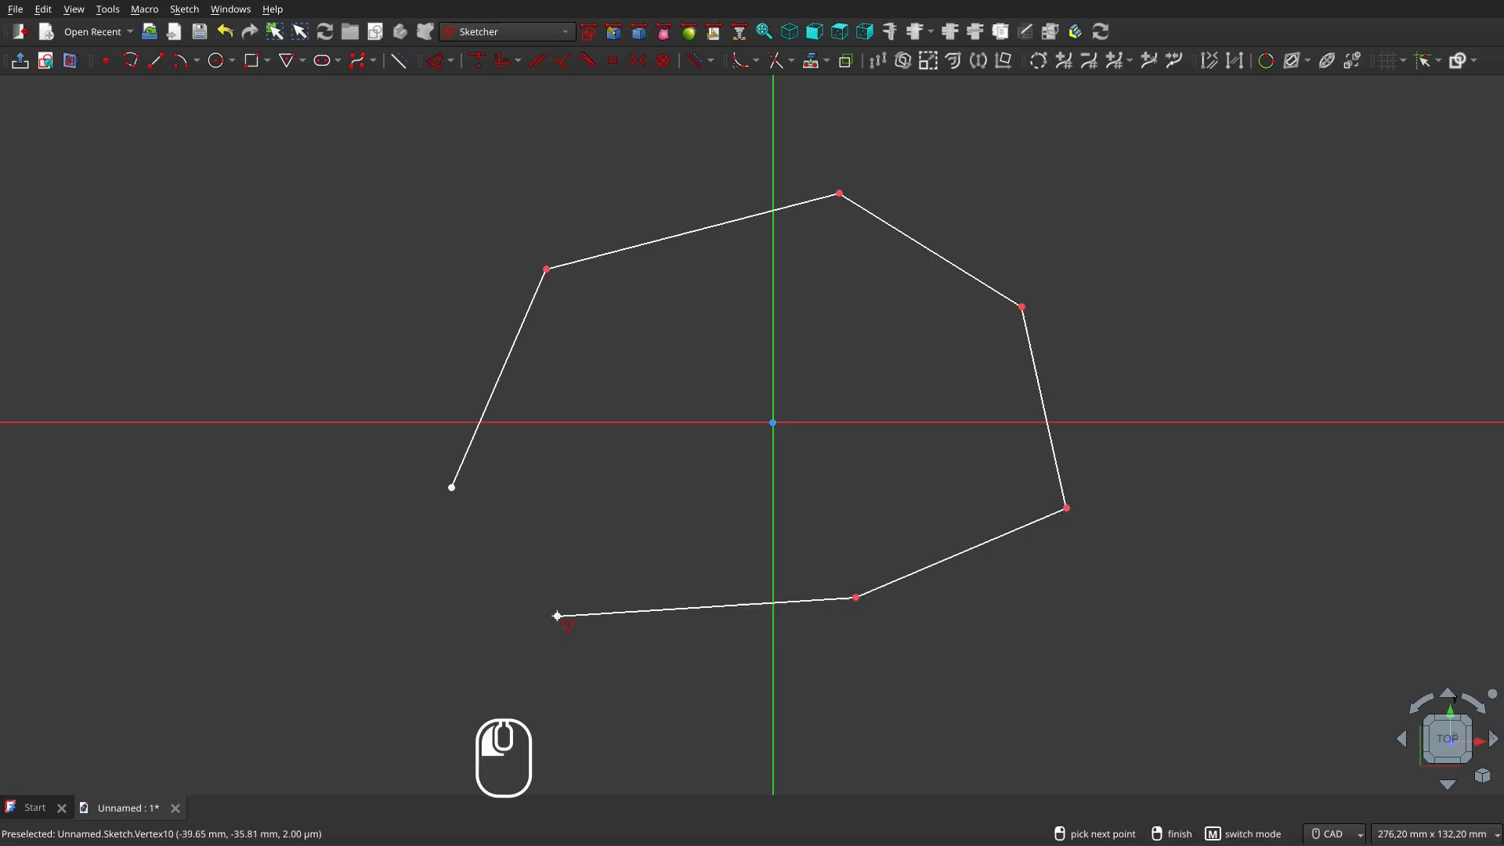
{"action": "right_click", "coordinate": [585, 654]}
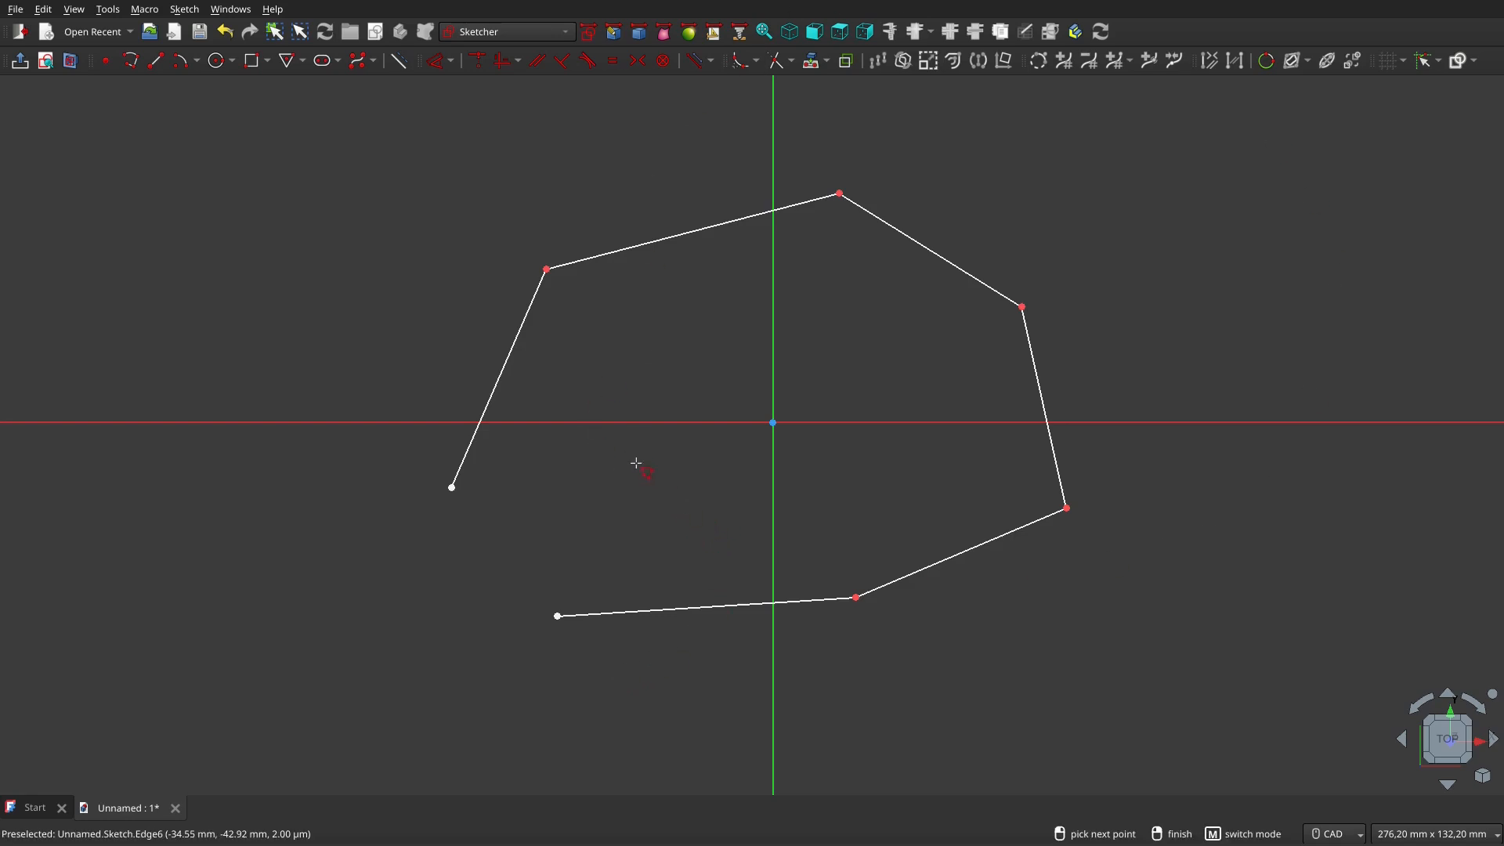
Draw a second, five-sided polyline over the first and close it back on its start point
{"action": "left_click", "coordinate": [675, 482]}
{"action": "left_click", "coordinate": [643, 169]}
{"action": "left_click", "coordinate": [960, 98]}
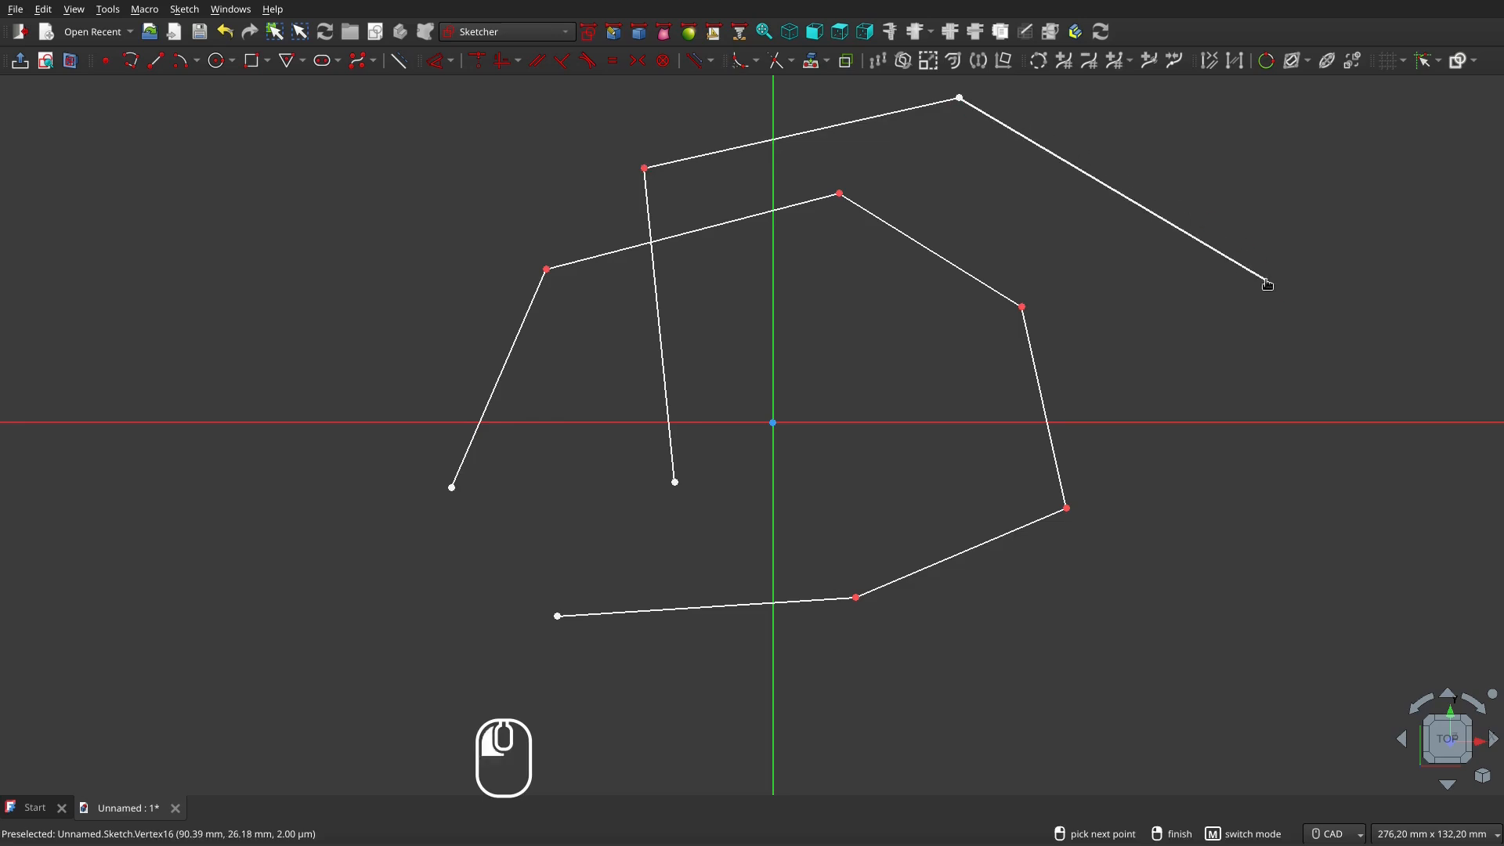
{"action": "left_click", "coordinate": [1266, 282]}
{"action": "left_click", "coordinate": [1156, 603]}
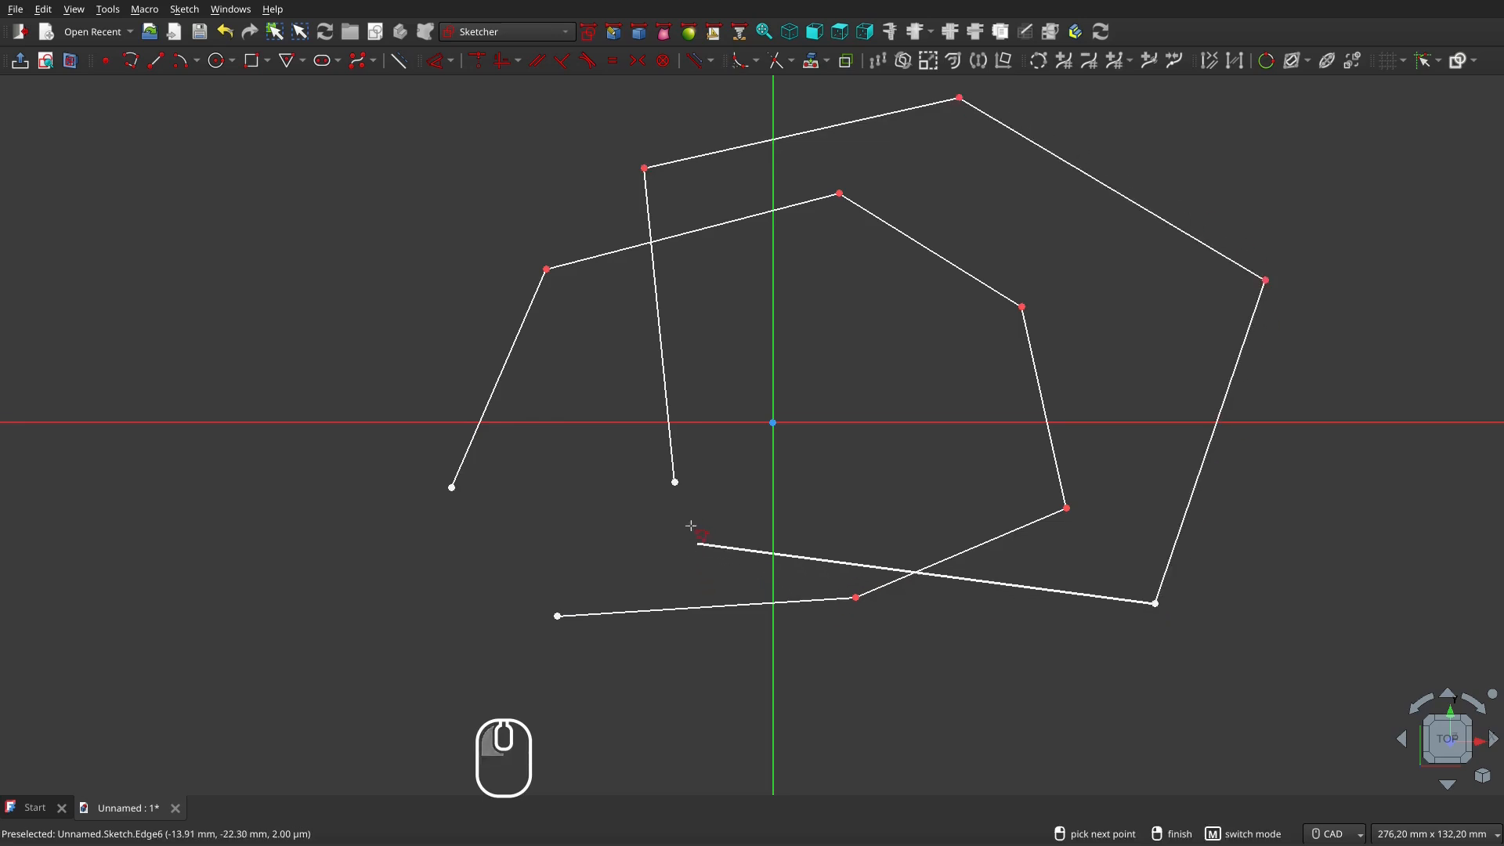
{"action": "left_click", "coordinate": [676, 482]}
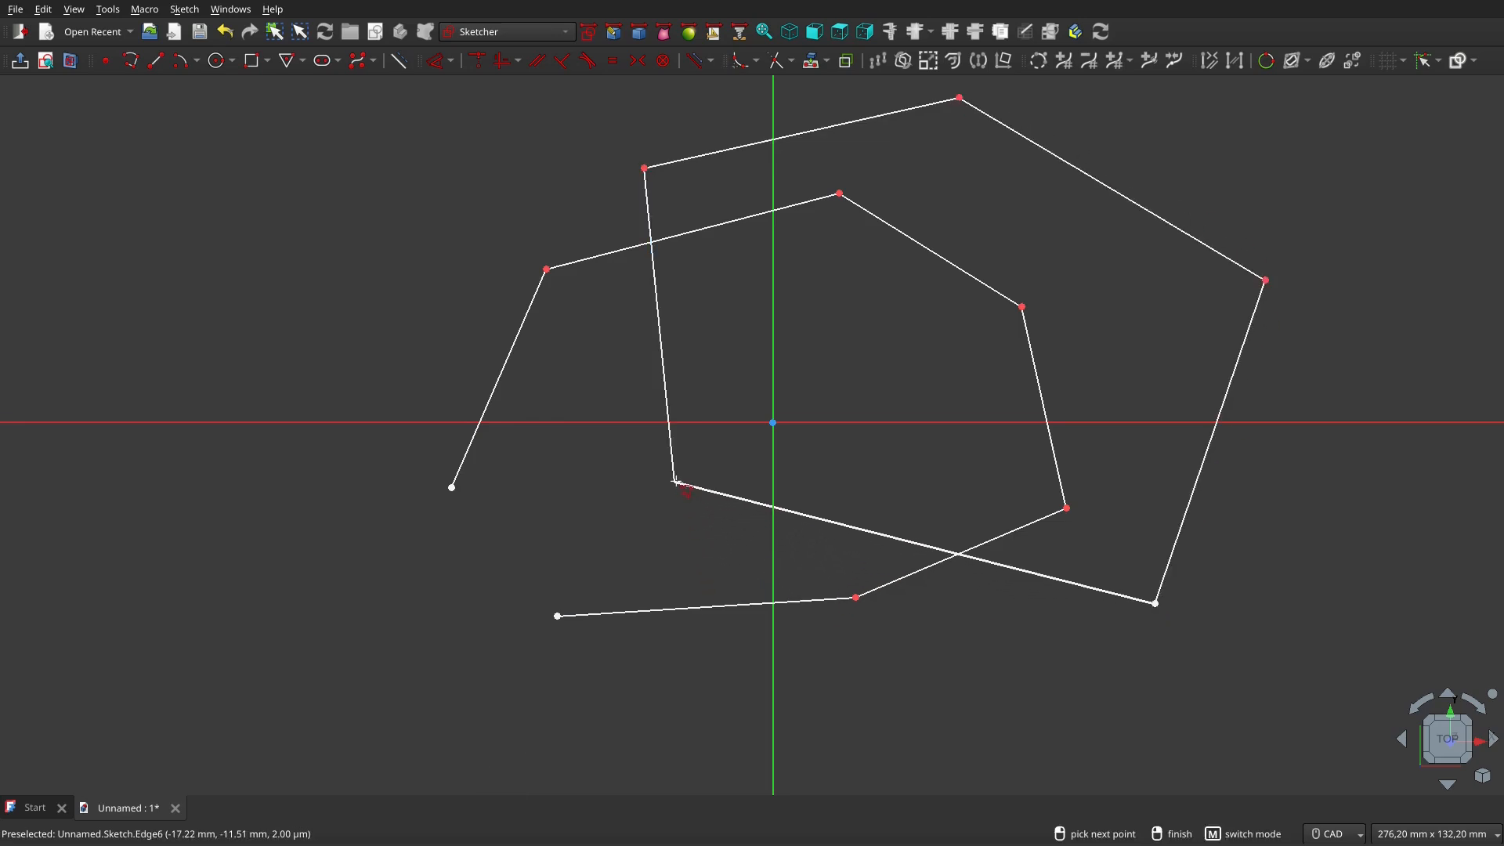
{"action": "left_click", "coordinate": [676, 483]}
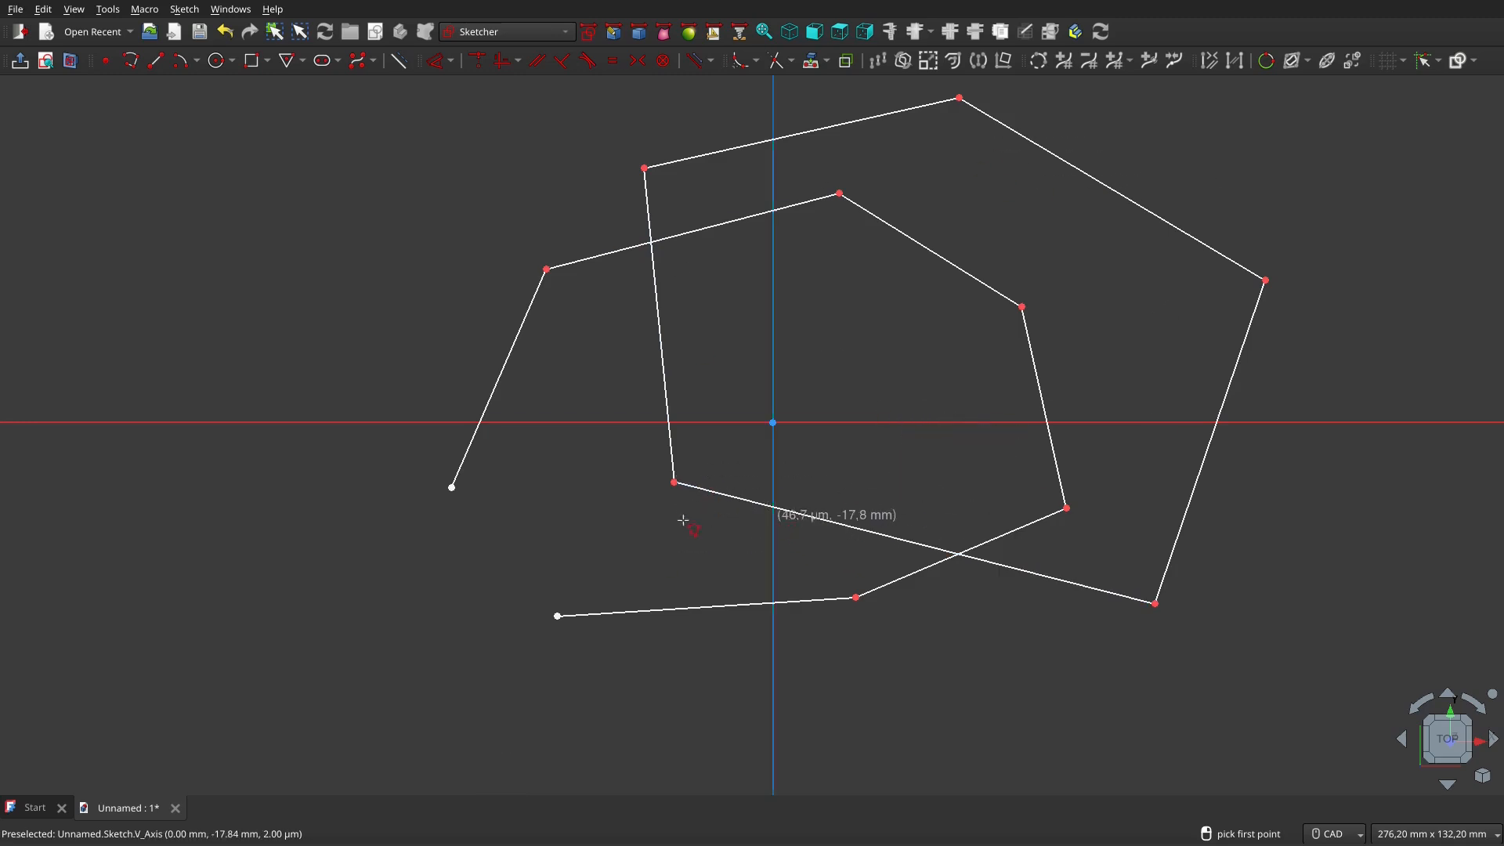
Exit the Polyline tool and delete both polylines using two box selections
{"action": "scroll", "coordinate": [658, 523], "scroll_direction": "down", "scroll_amount": 1}
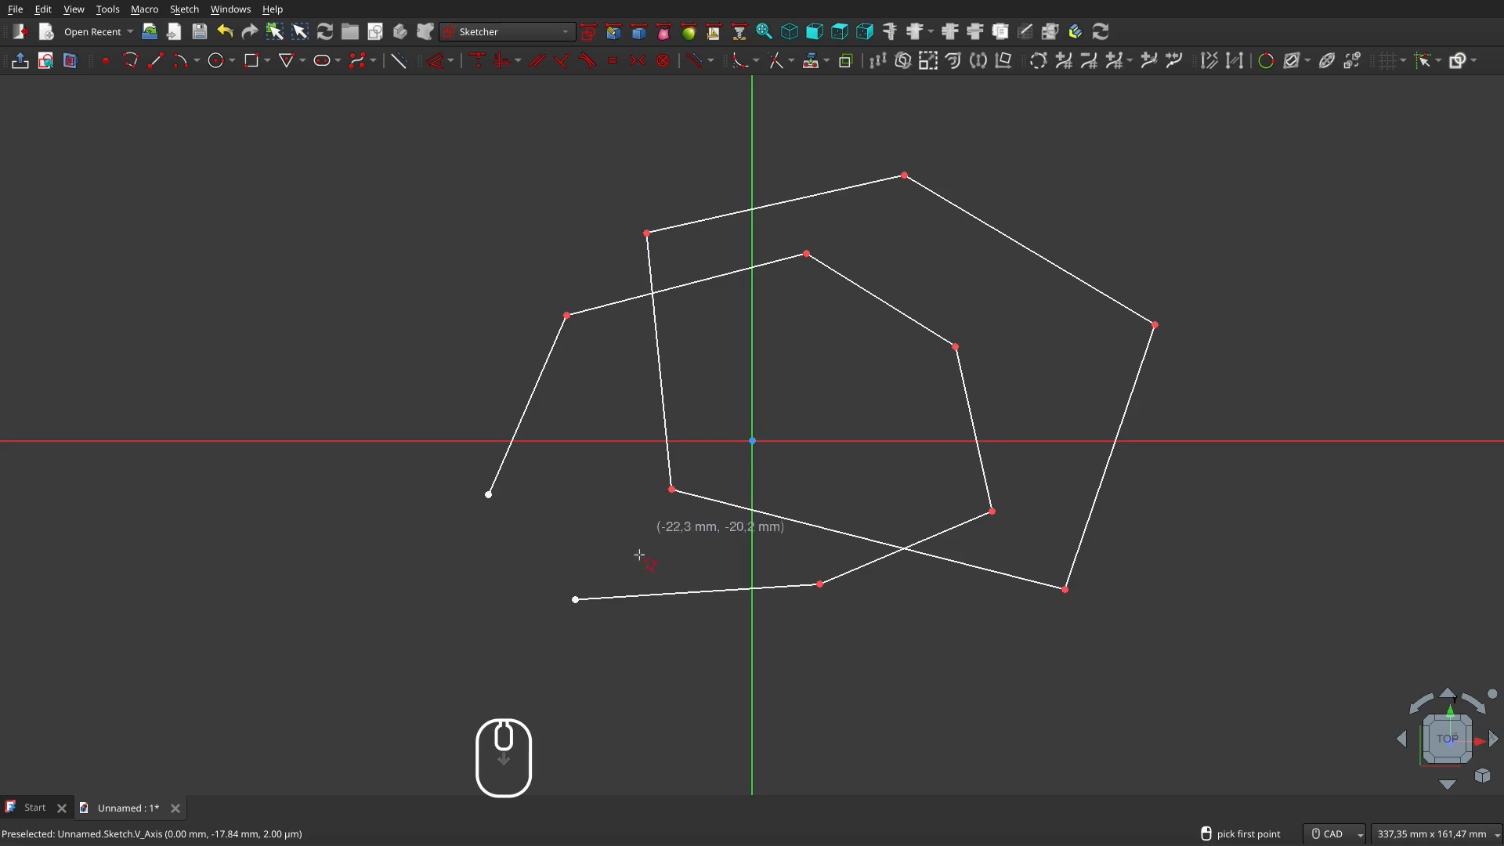
{"action": "right_click", "coordinate": [627, 675]}
{"action": "mouse_move", "coordinate": [443, 144]}
{"action": "left_mouse_down"}
{"action": "mouse_move", "coordinate": [819, 147]}
{"action": "mouse_move", "coordinate": [1152, 715]}
{"action": "left_mouse_up"}
{"action": "key", "text": "Delete"}
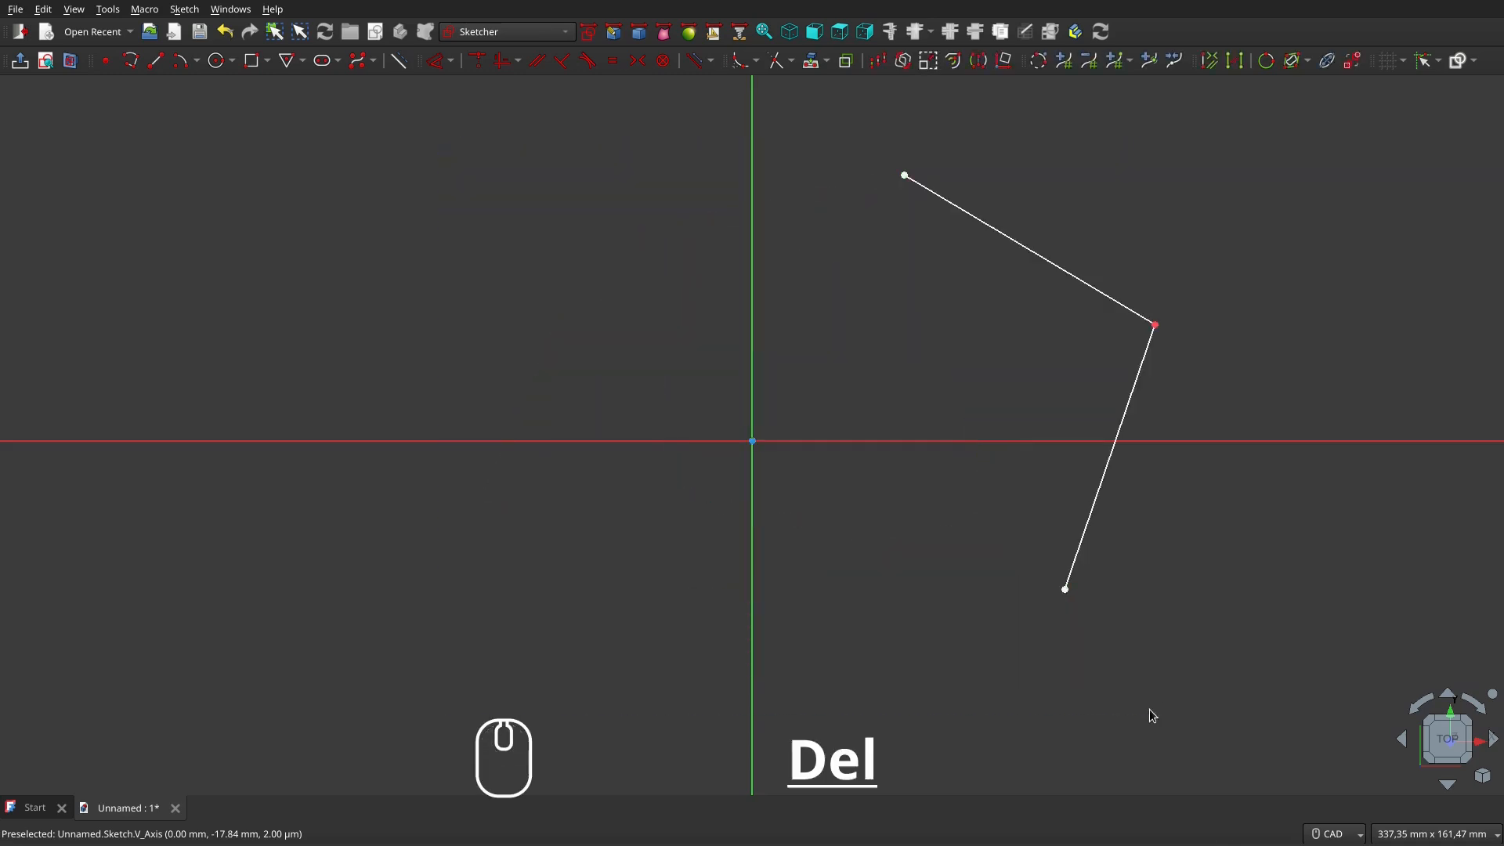
{"action": "left_click_drag", "start_coordinate": [862, 89], "coordinate": [1232, 704]}
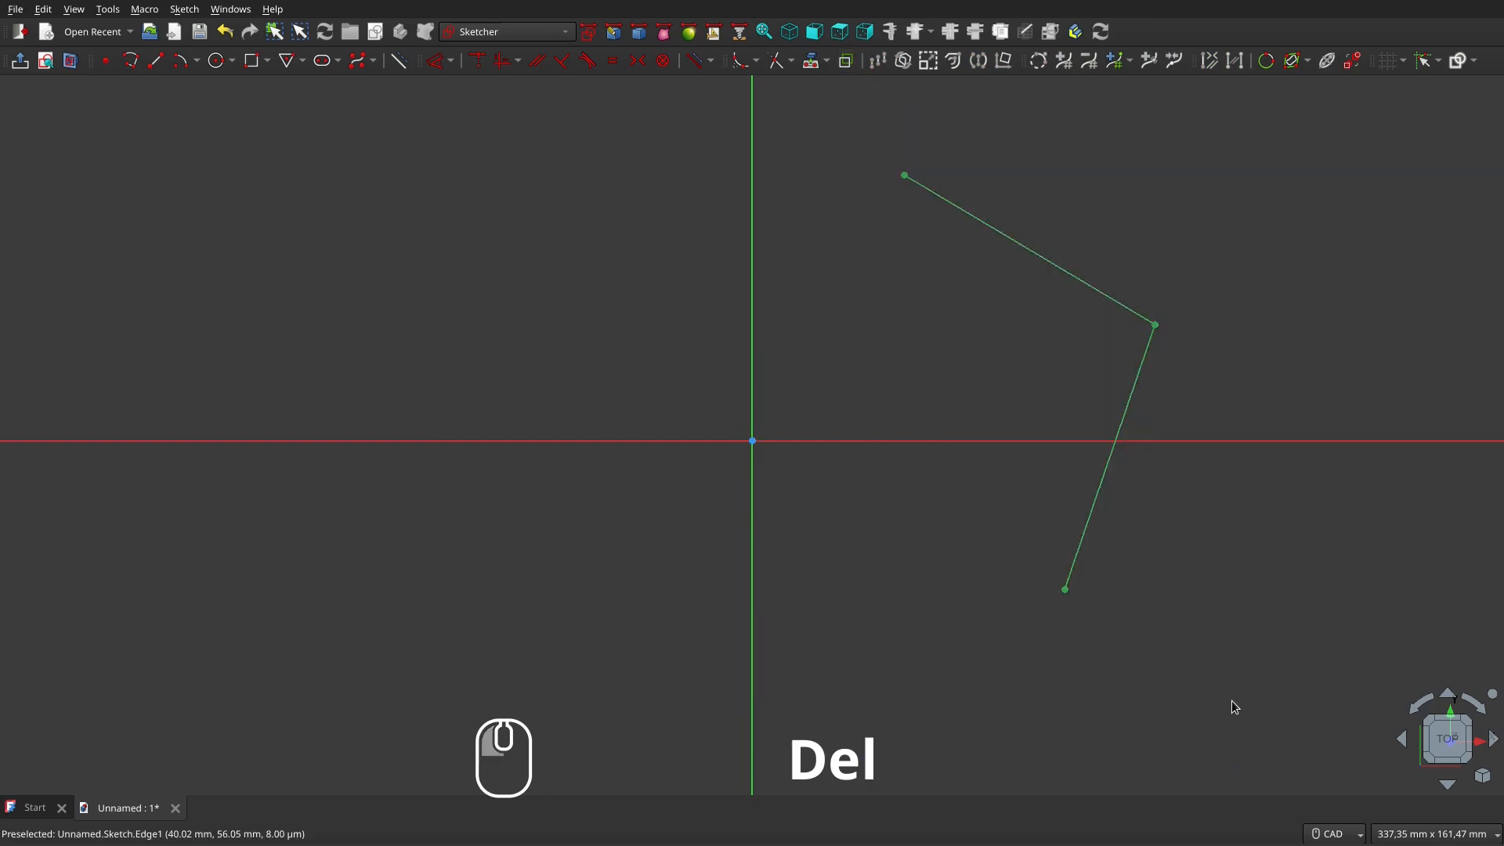
{"action": "key", "text": "Delete"}
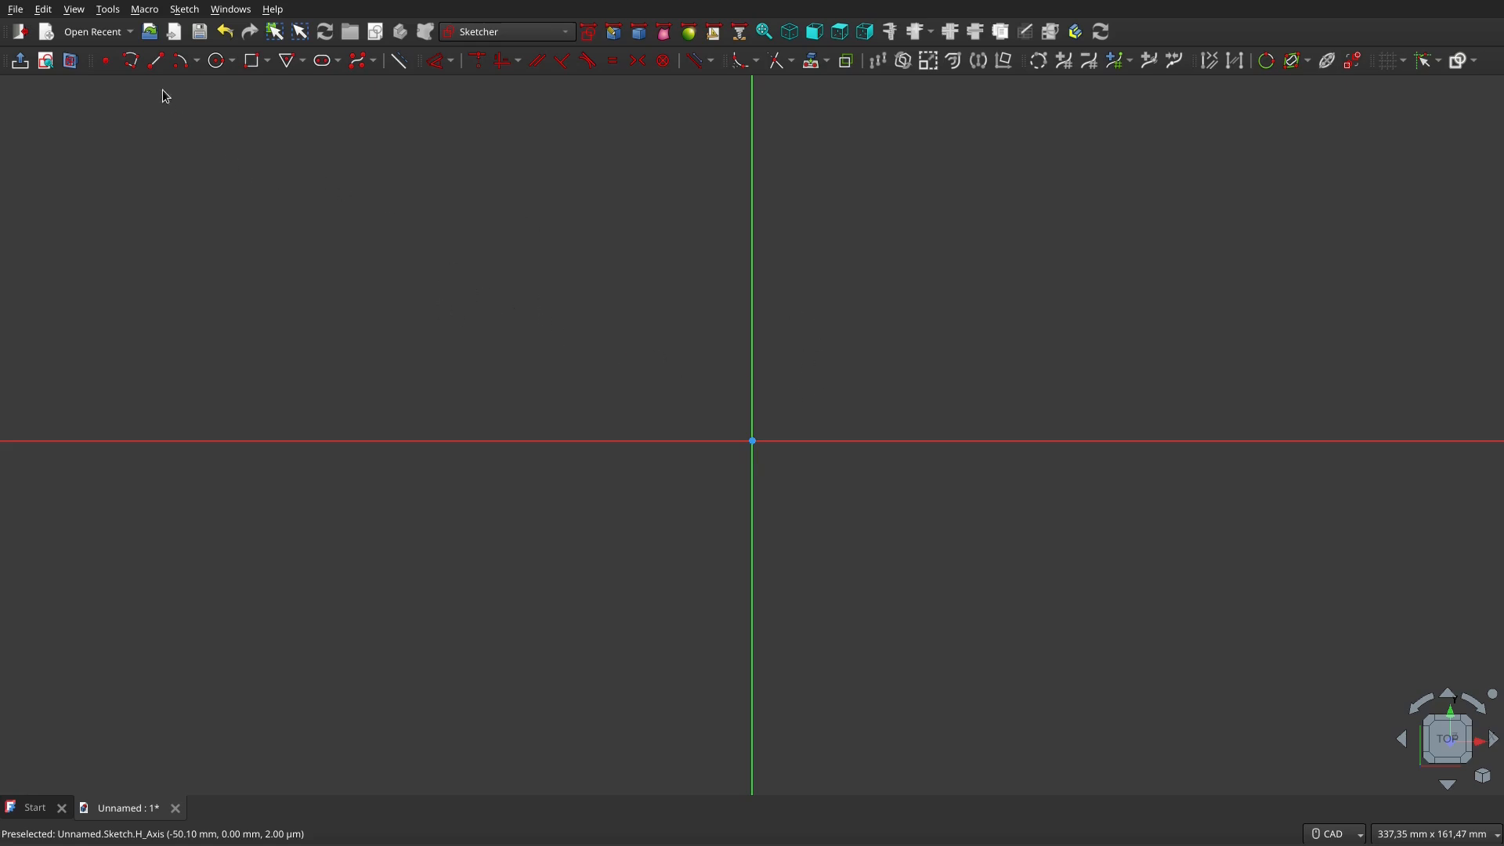
Start a new polyline at lower left with a first segment rising upward
{"action": "left_click", "coordinate": [135, 69]}
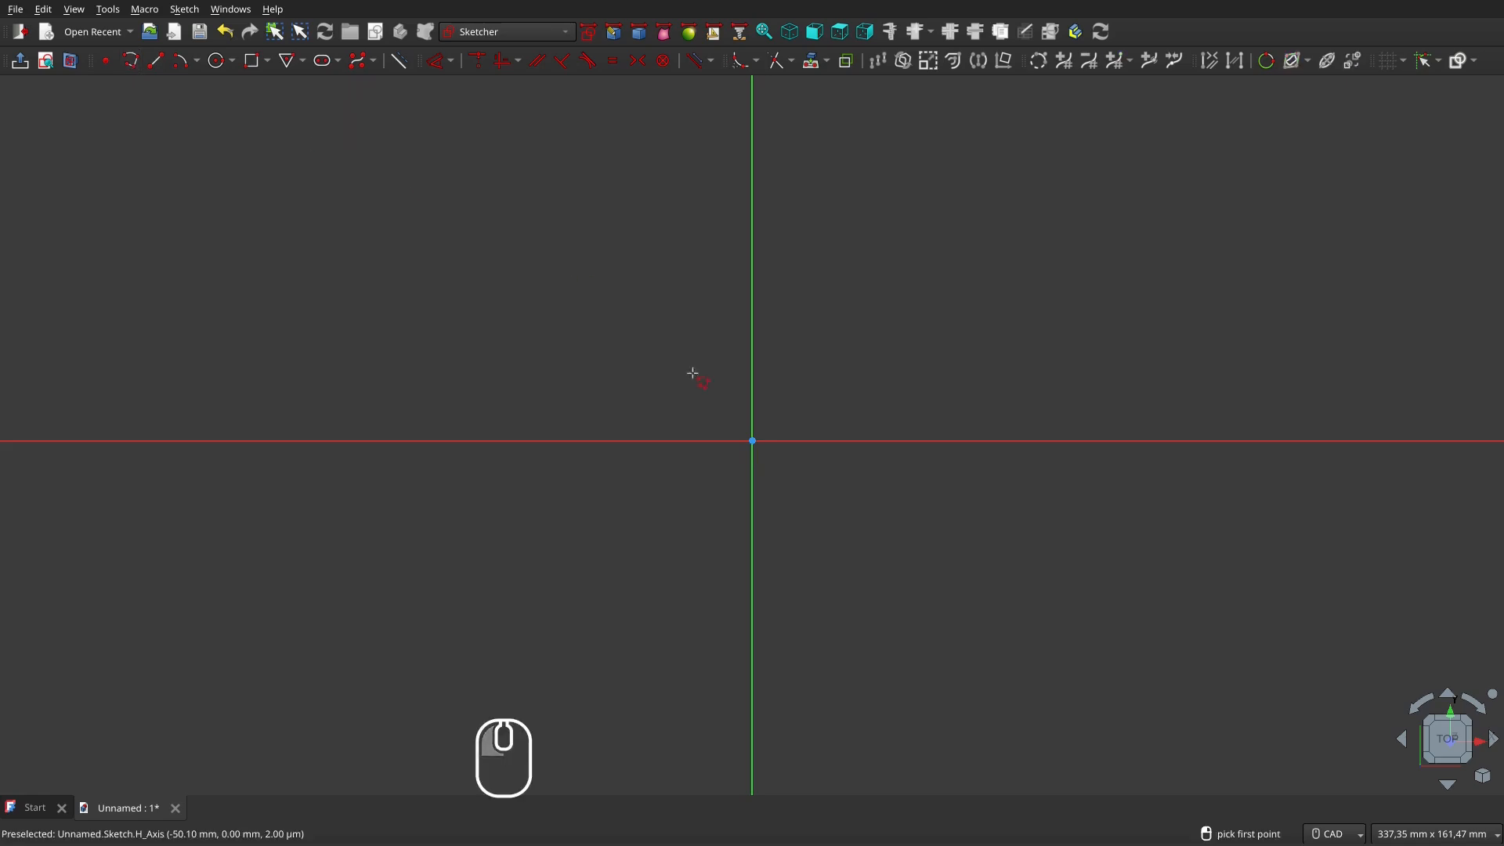
{"action": "left_click", "coordinate": [494, 602]}
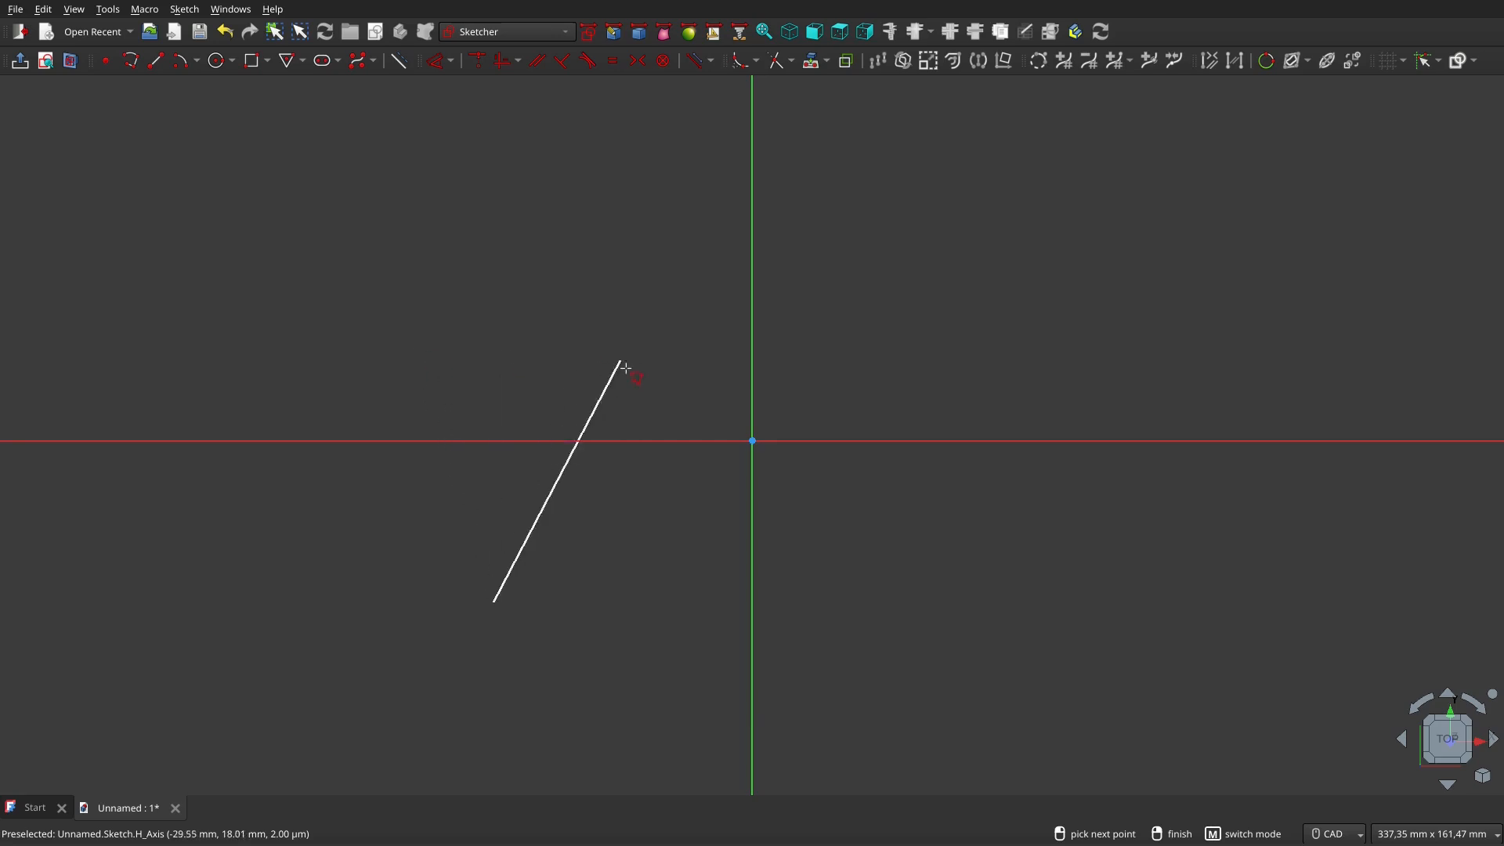
{"action": "left_click", "coordinate": [429, 365]}
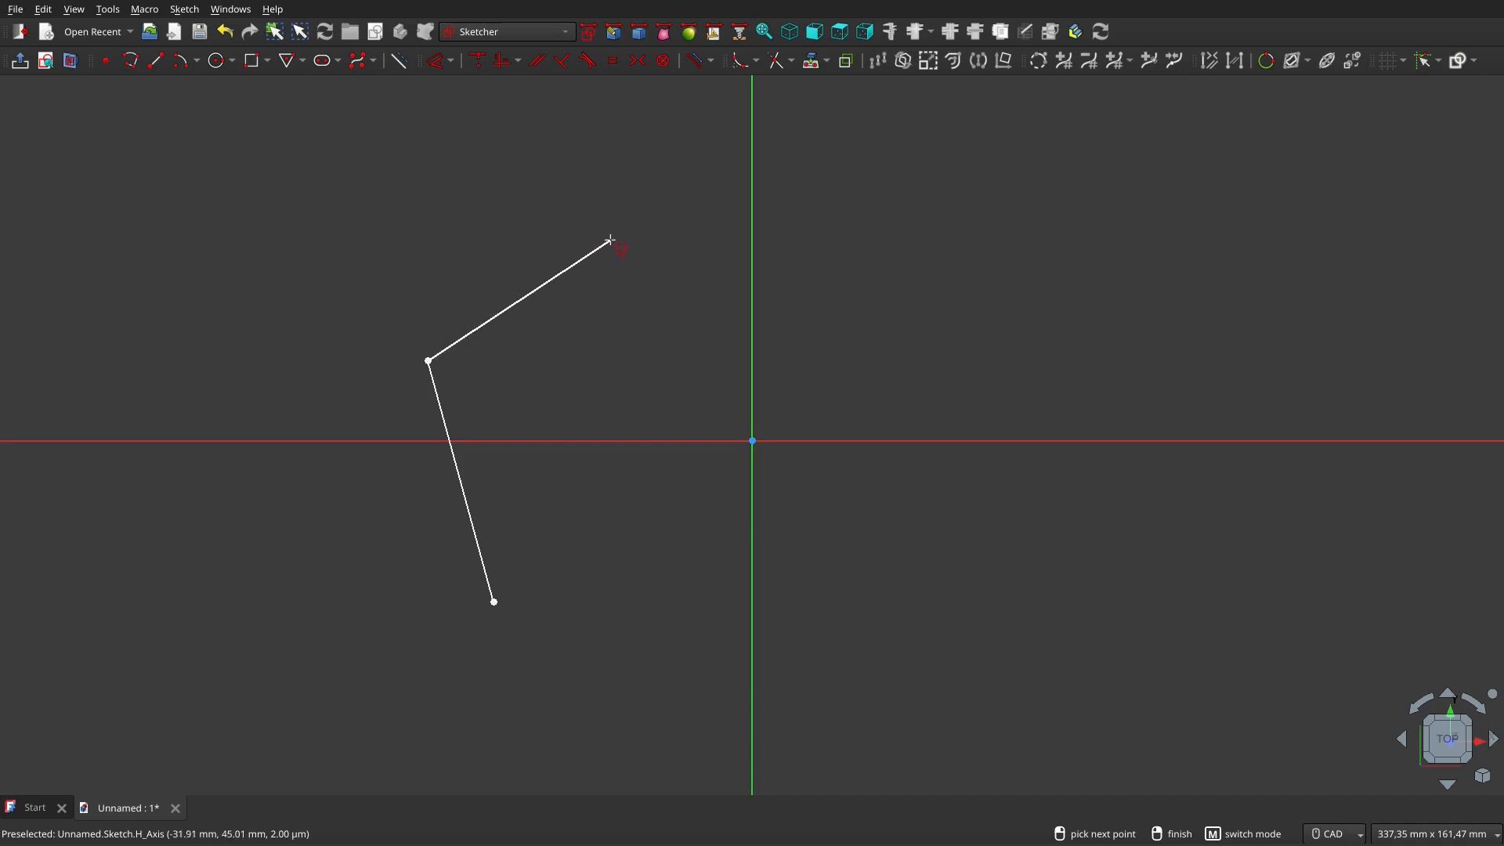
Add a right-angle corner, then a straight run across the vertical axis
{"action": "key", "text": "m"}
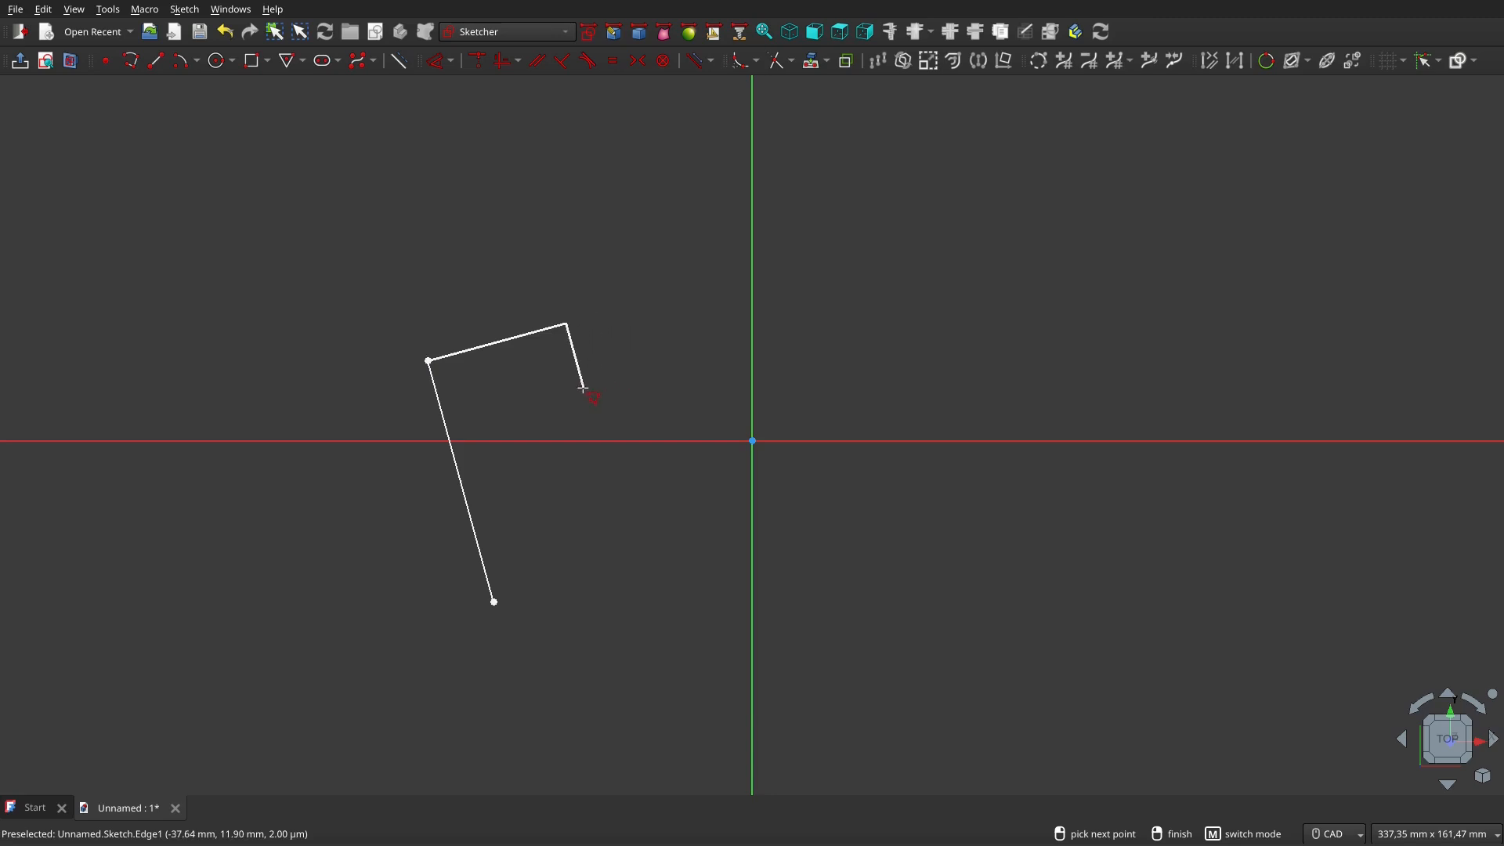
{"action": "left_click", "coordinate": [649, 376]}
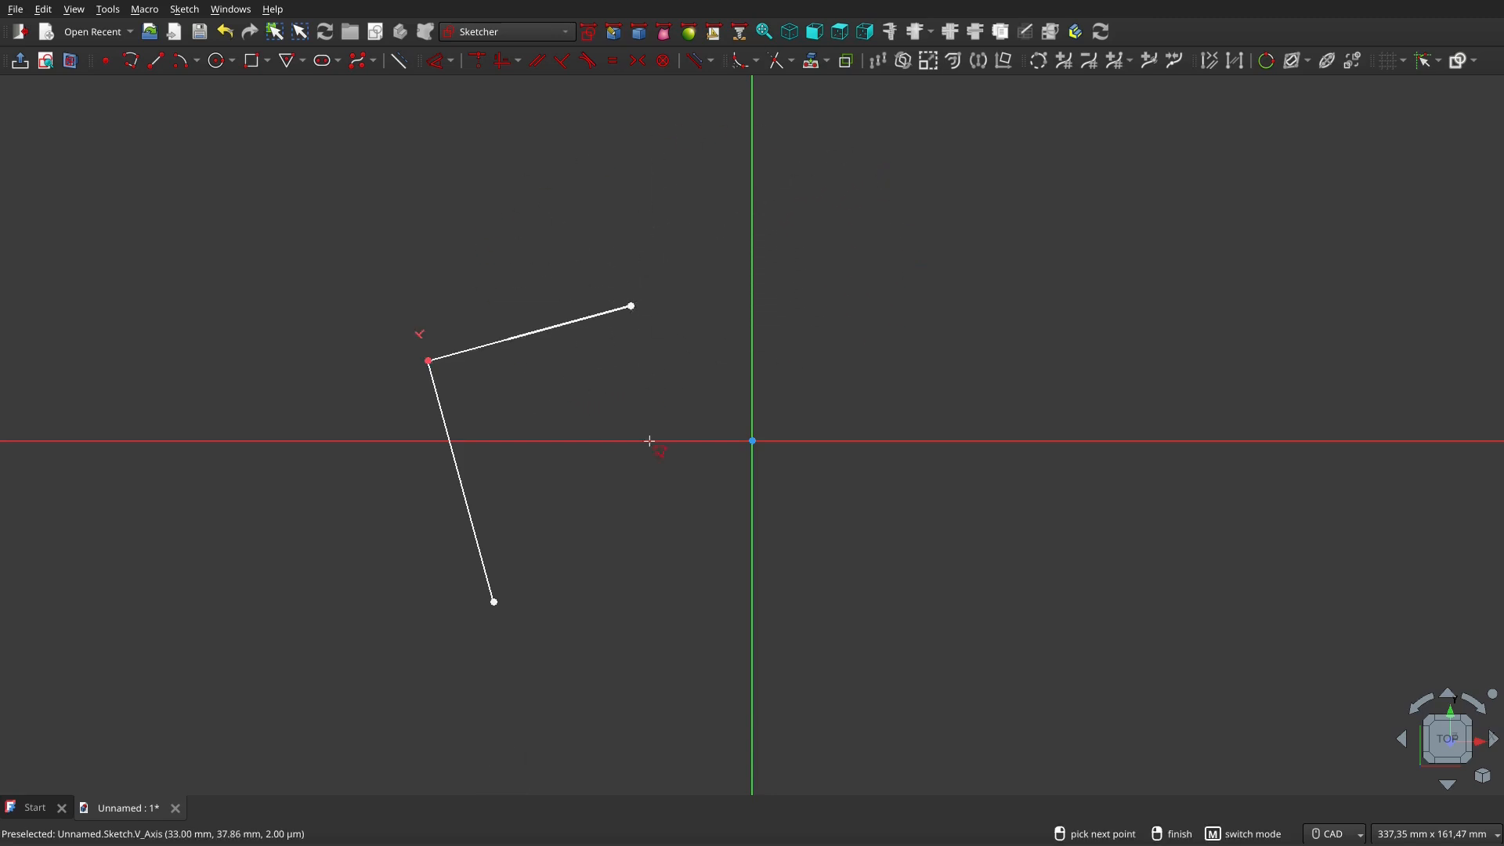
{"action": "key", "text": "m"}
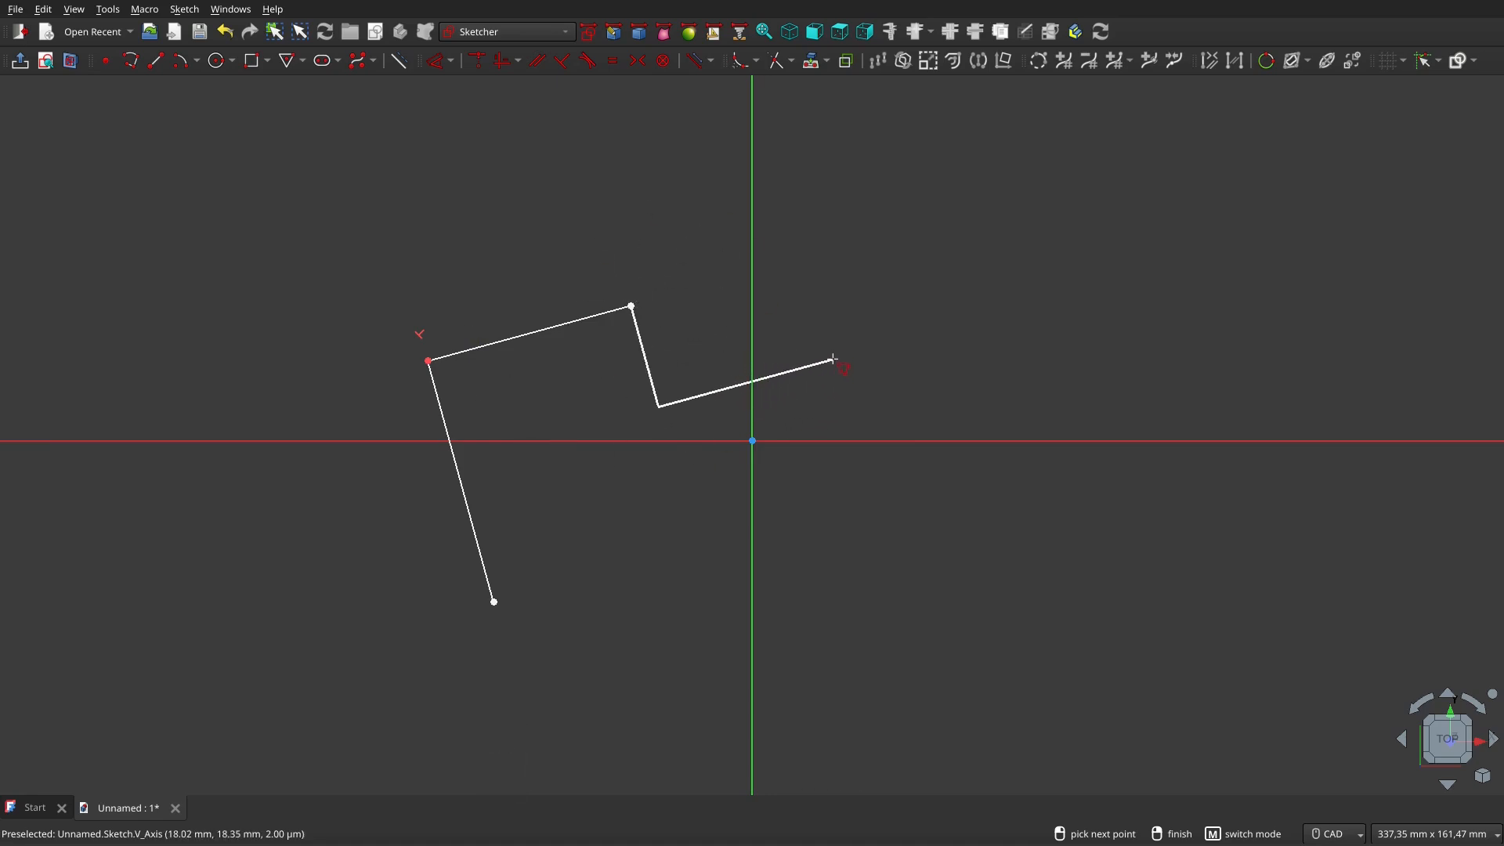
{"action": "key", "text": "m"}
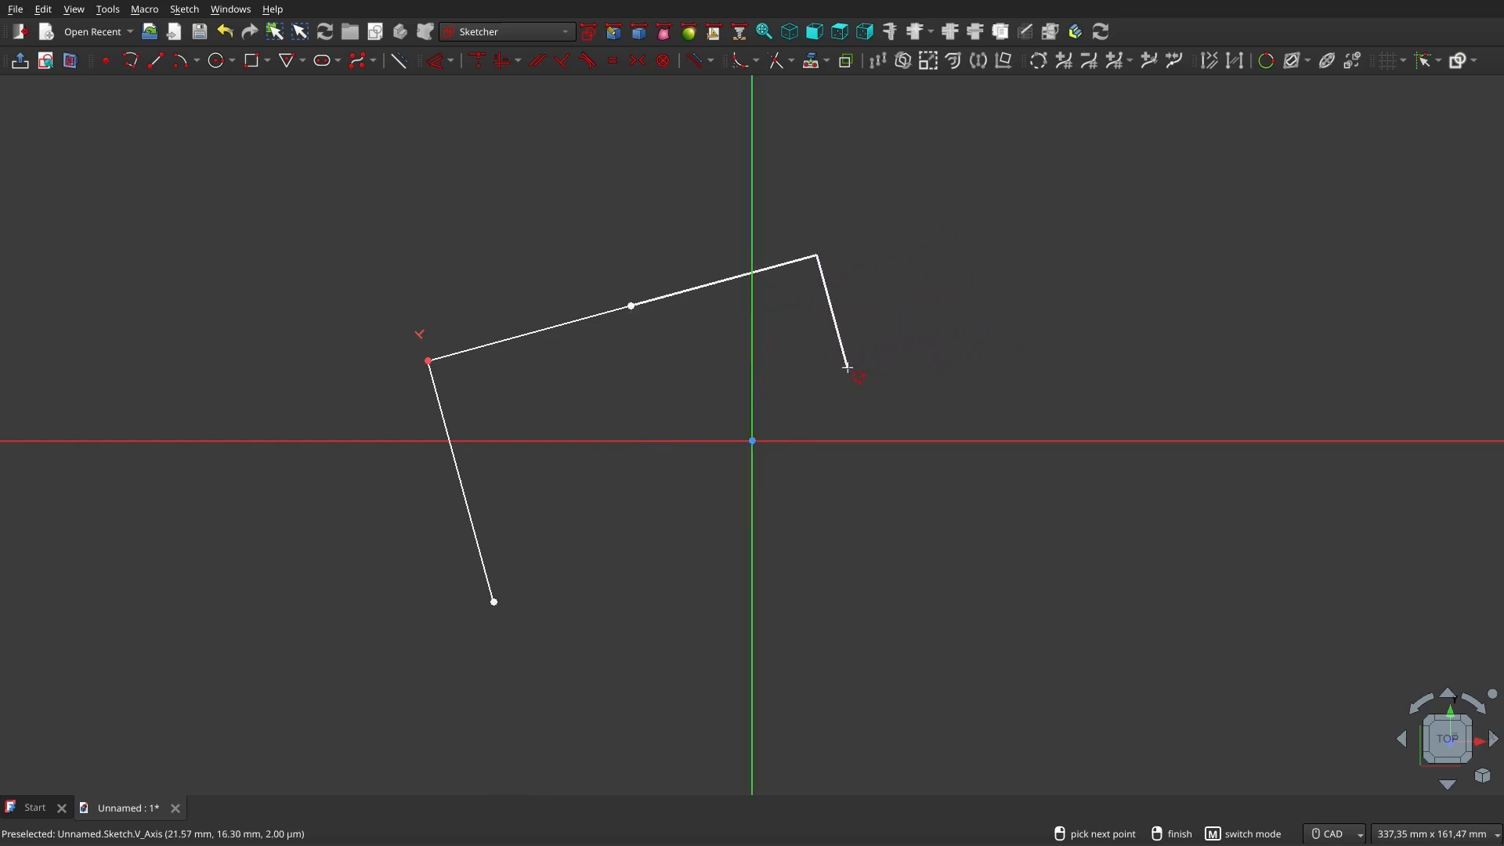
{"action": "left_click", "coordinate": [821, 379]}
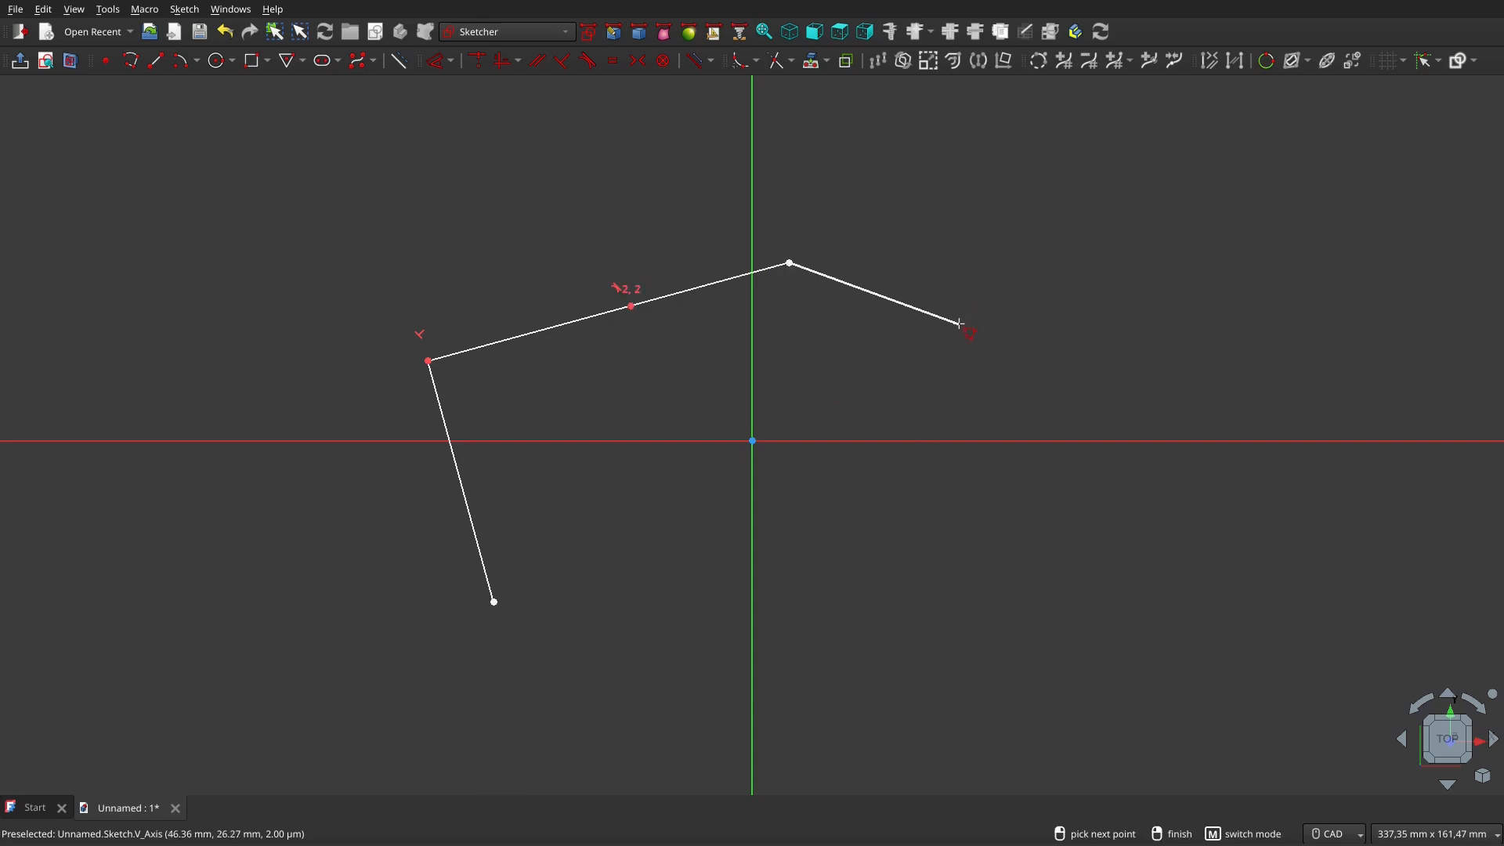
{"action": "key", "text": "m"}
{"action": "key", "text": "m"}
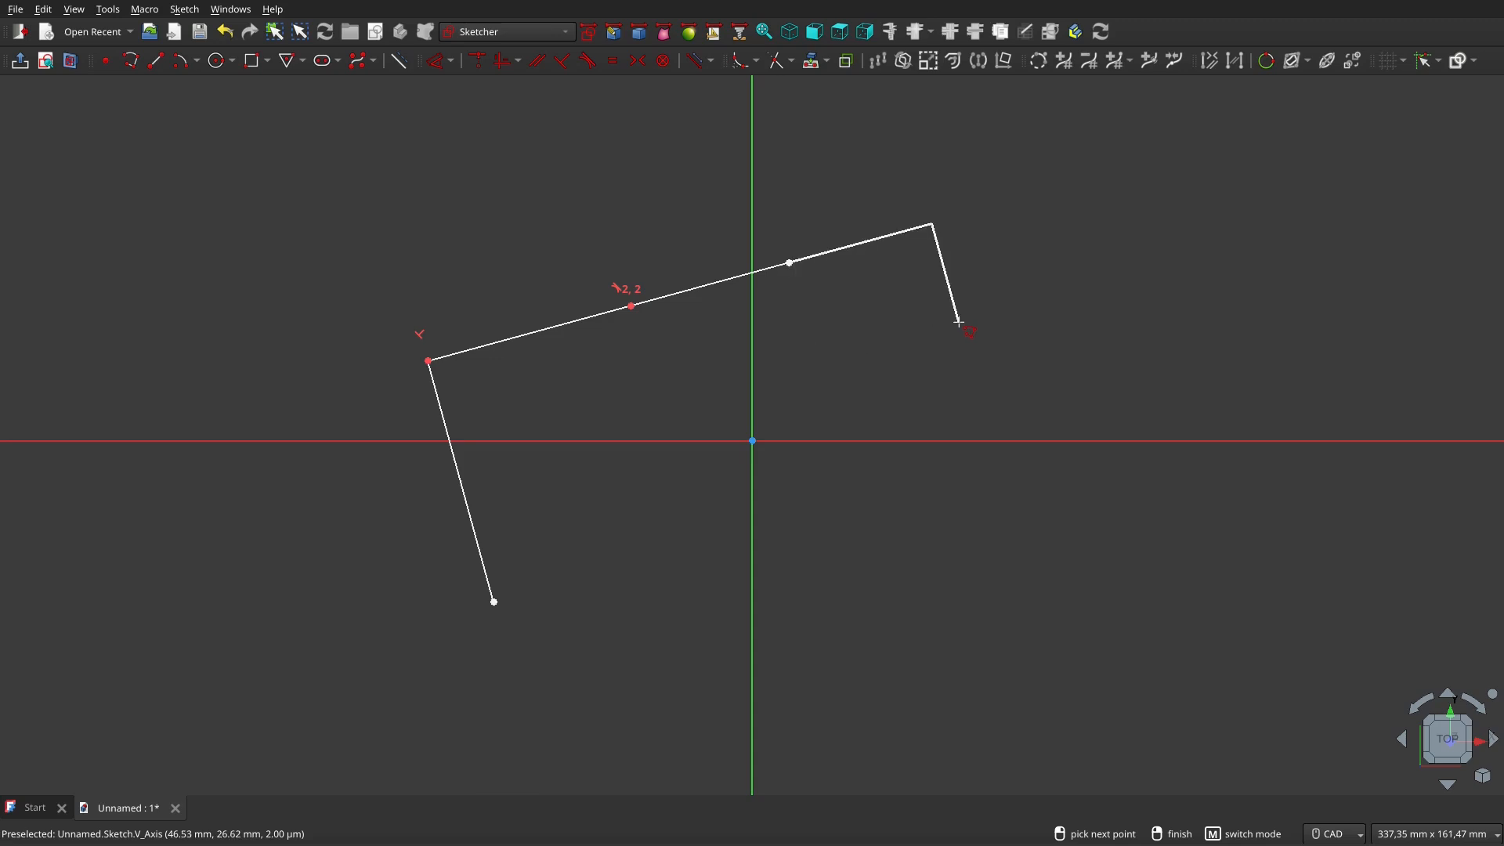
Extend the polyline with two arcs curving down past the horizontal axis, then a short straight segment
{"action": "key", "text": "m"}
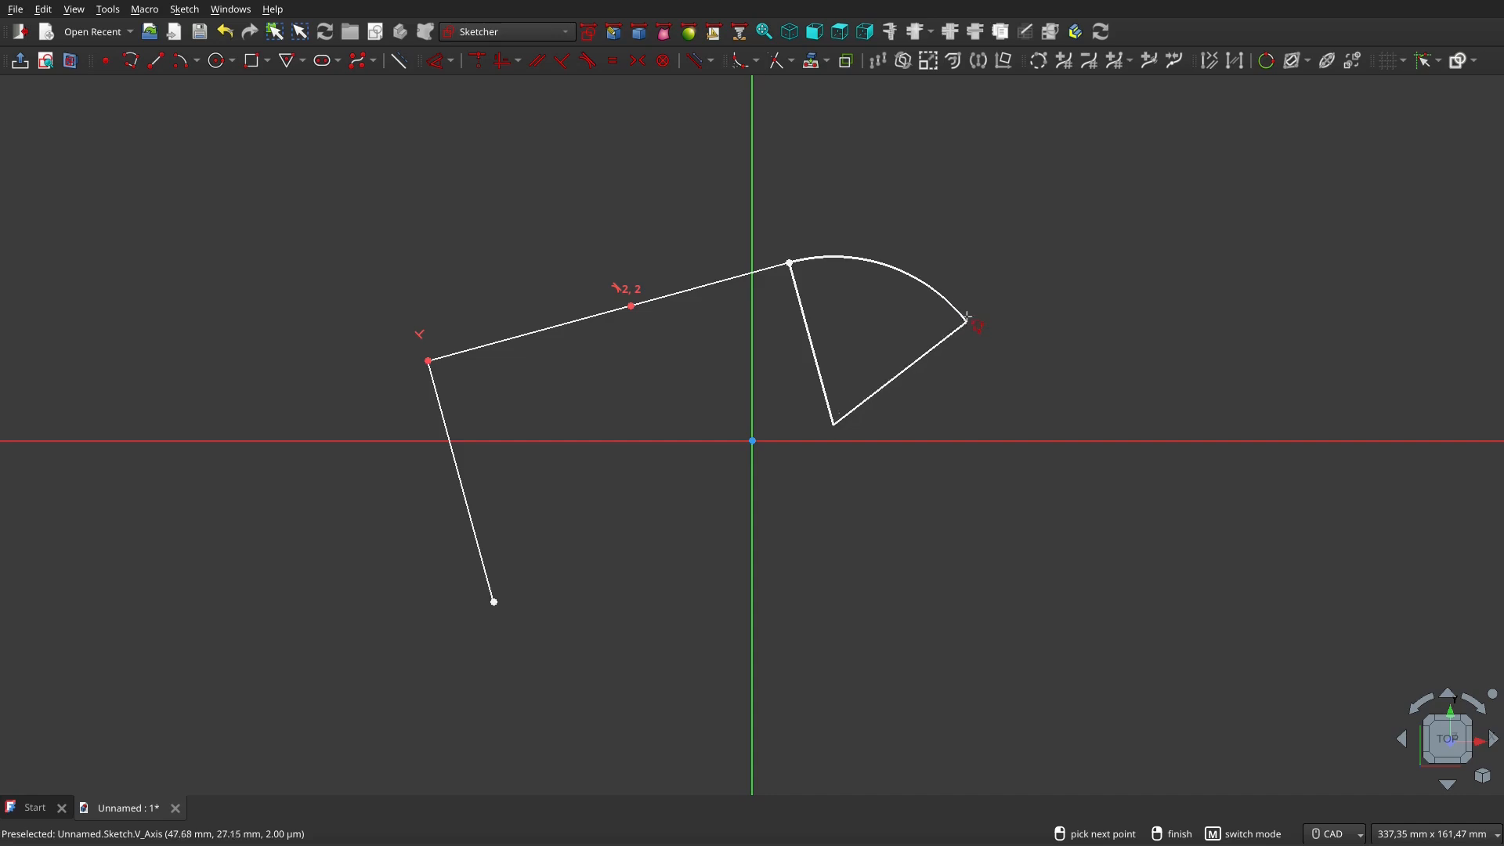
{"action": "left_click", "coordinate": [967, 316]}
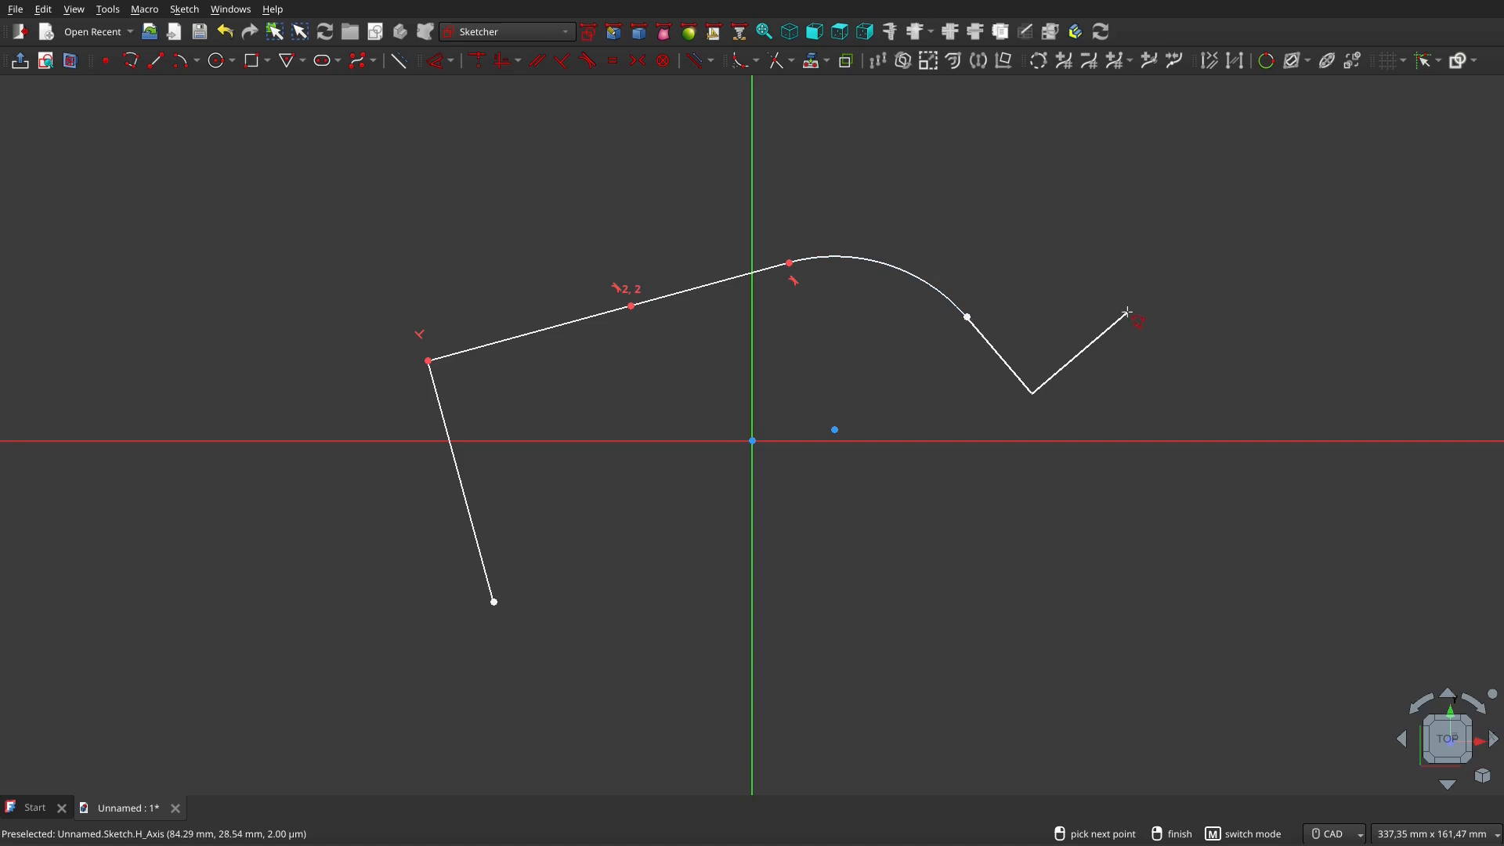
{"action": "key", "text": "m"}
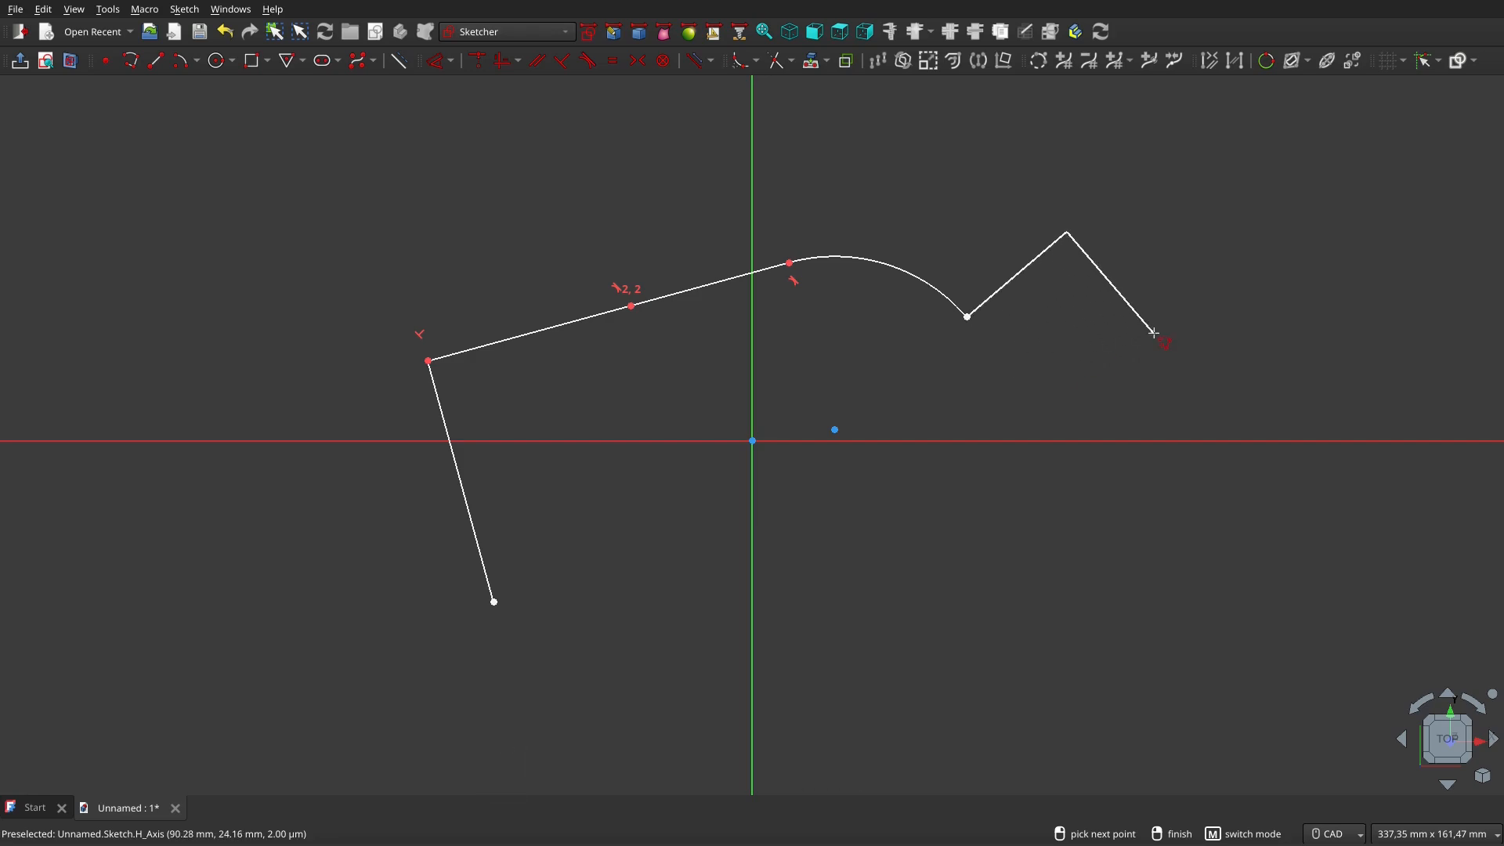
{"action": "key", "text": "m"}
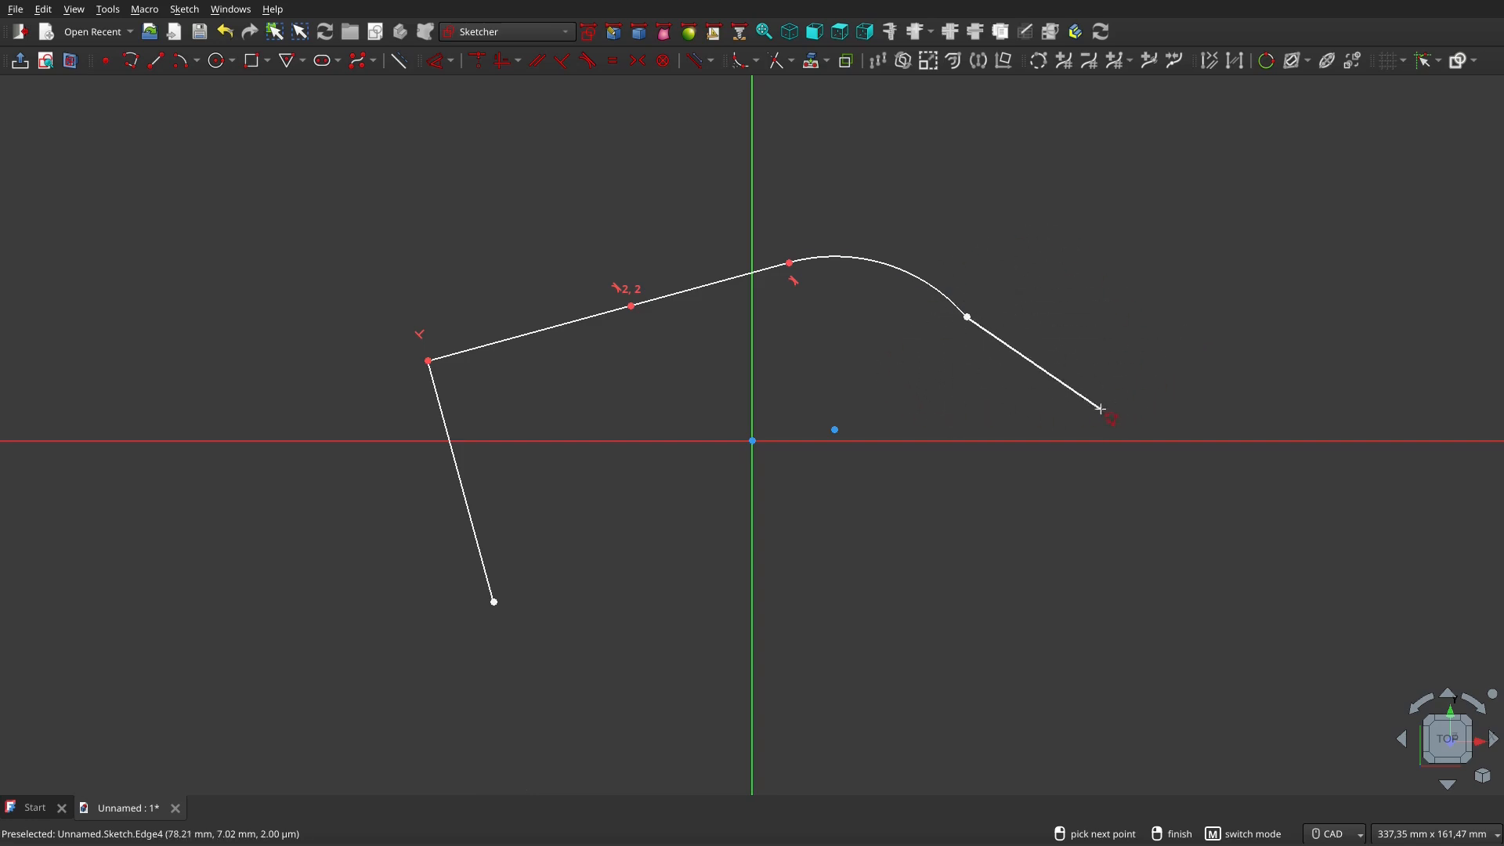
{"action": "key", "text": "m"}
{"action": "key", "text": "m"}
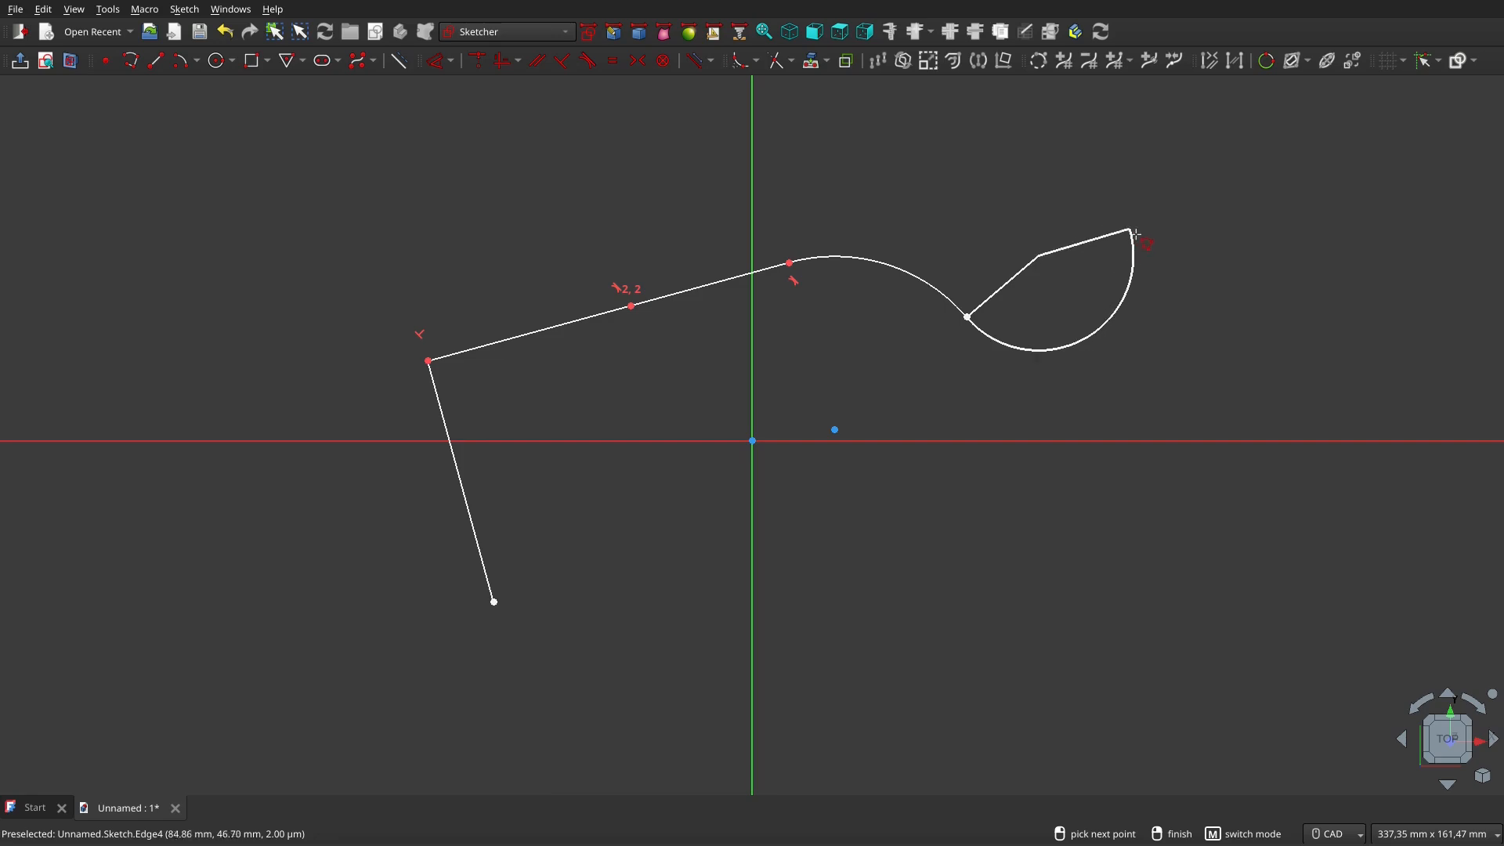
{"action": "key", "text": "m"}
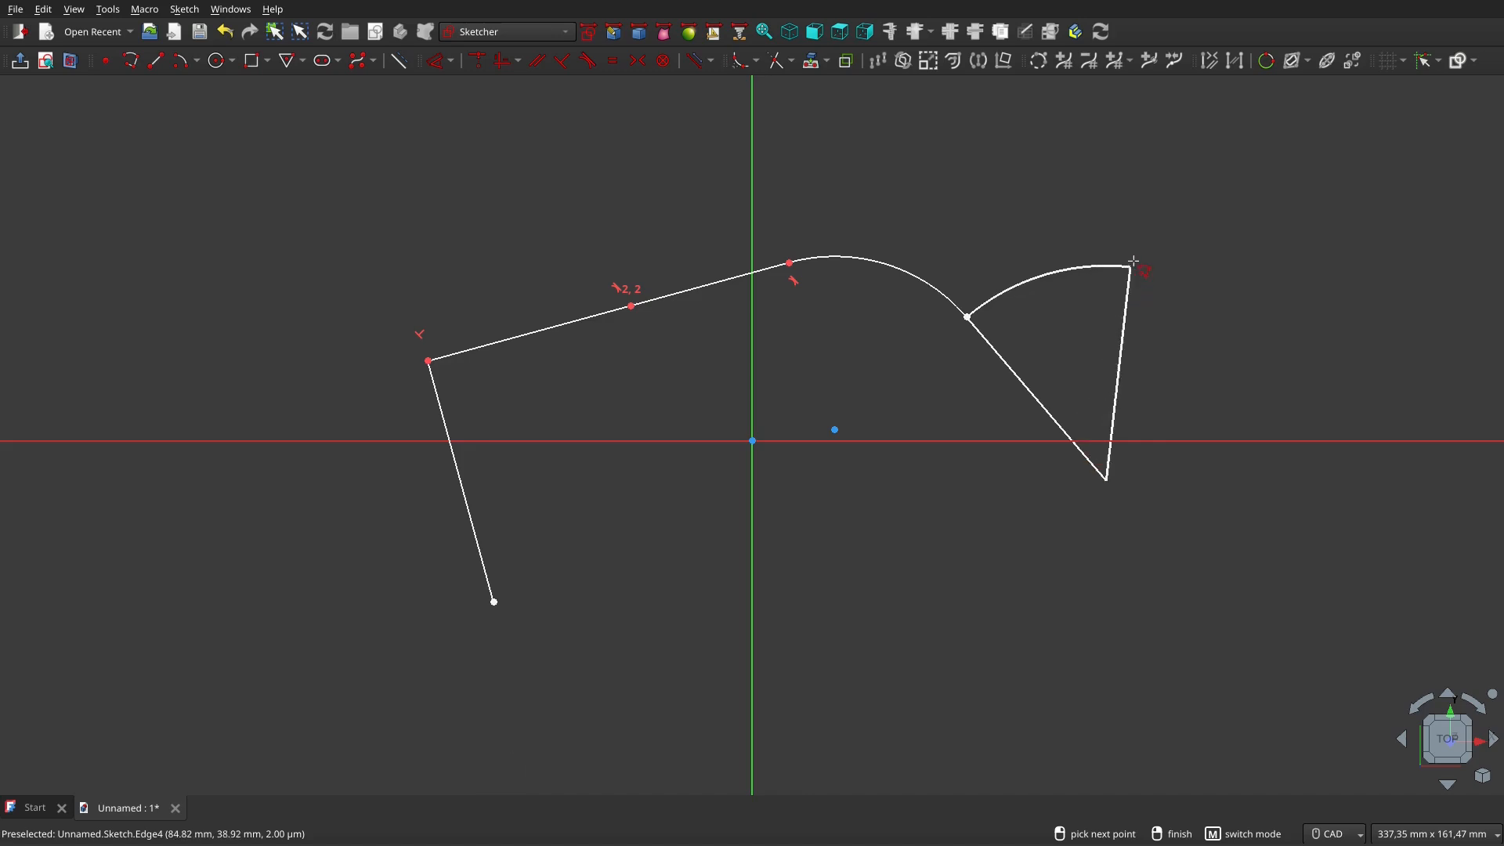
{"action": "key", "text": "m"}
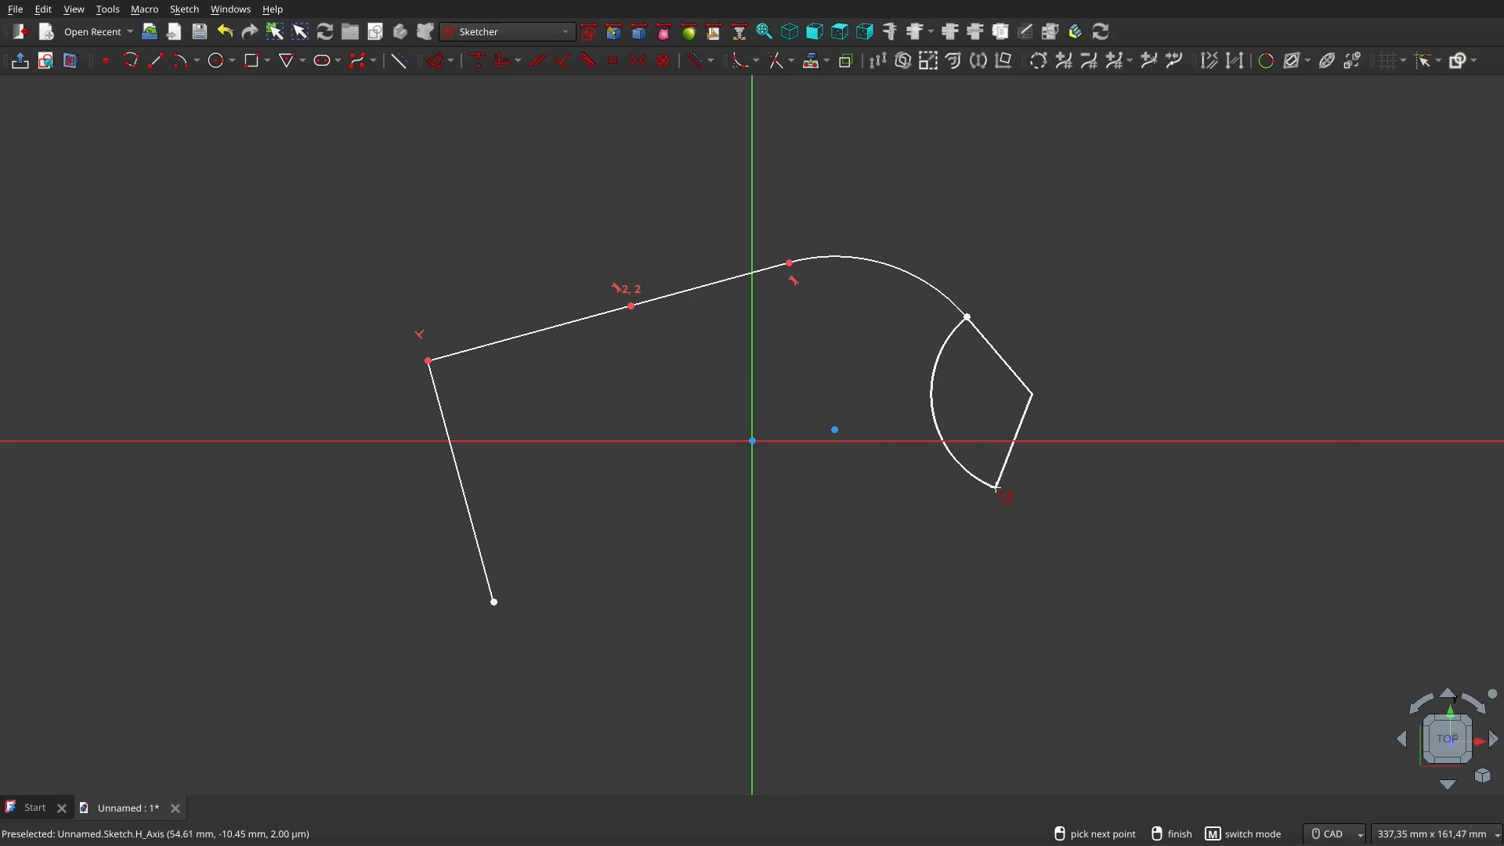
{"action": "left_click", "coordinate": [996, 487]}
{"action": "left_click", "coordinate": [1156, 549]}
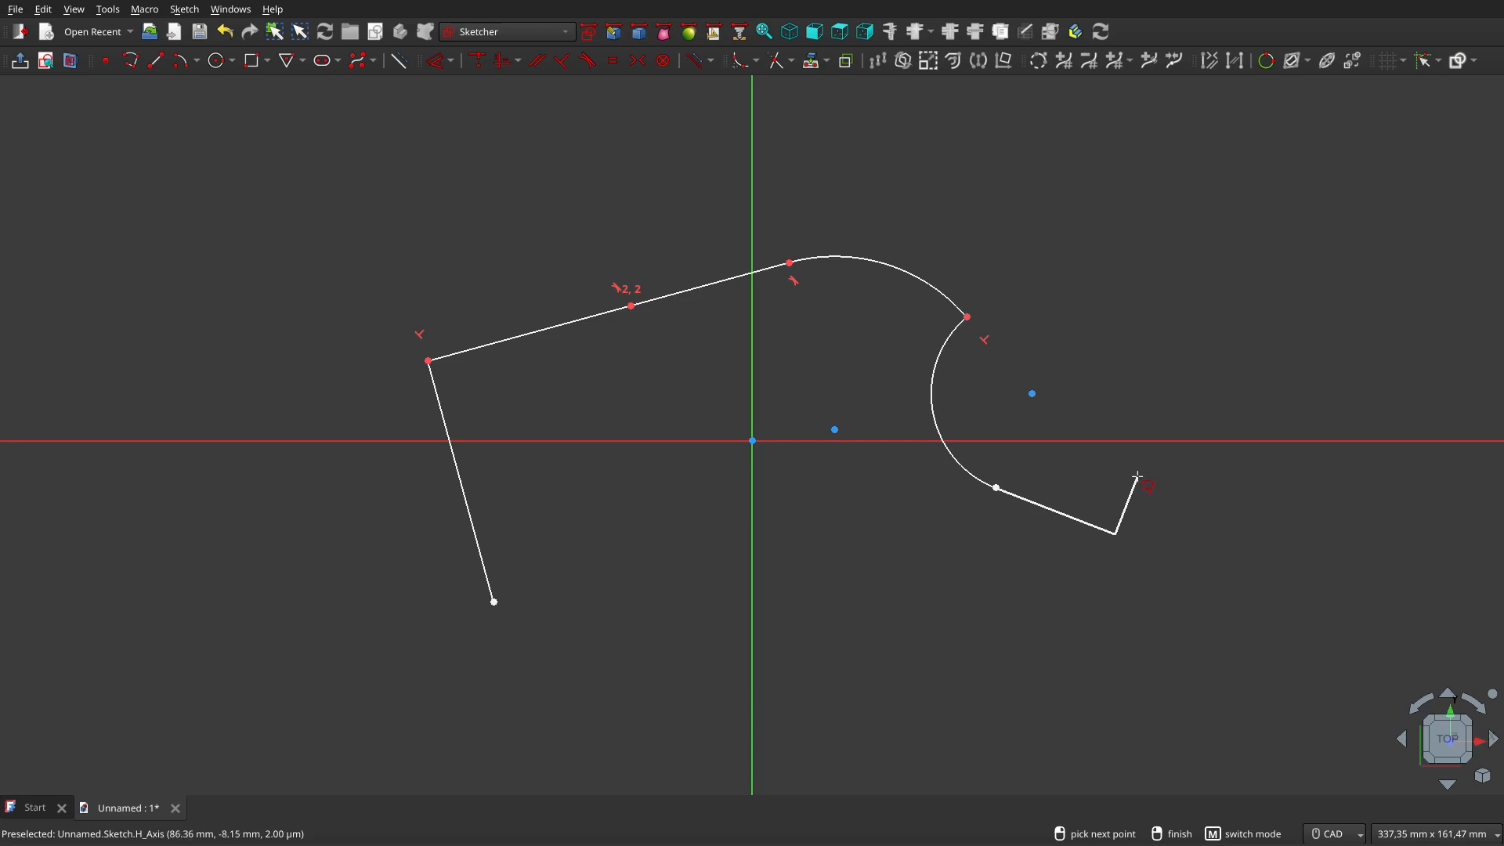
Add lower-right, far-right and top corners, then close the loop at the first line's start
{"action": "left_click", "coordinate": [1137, 477]}
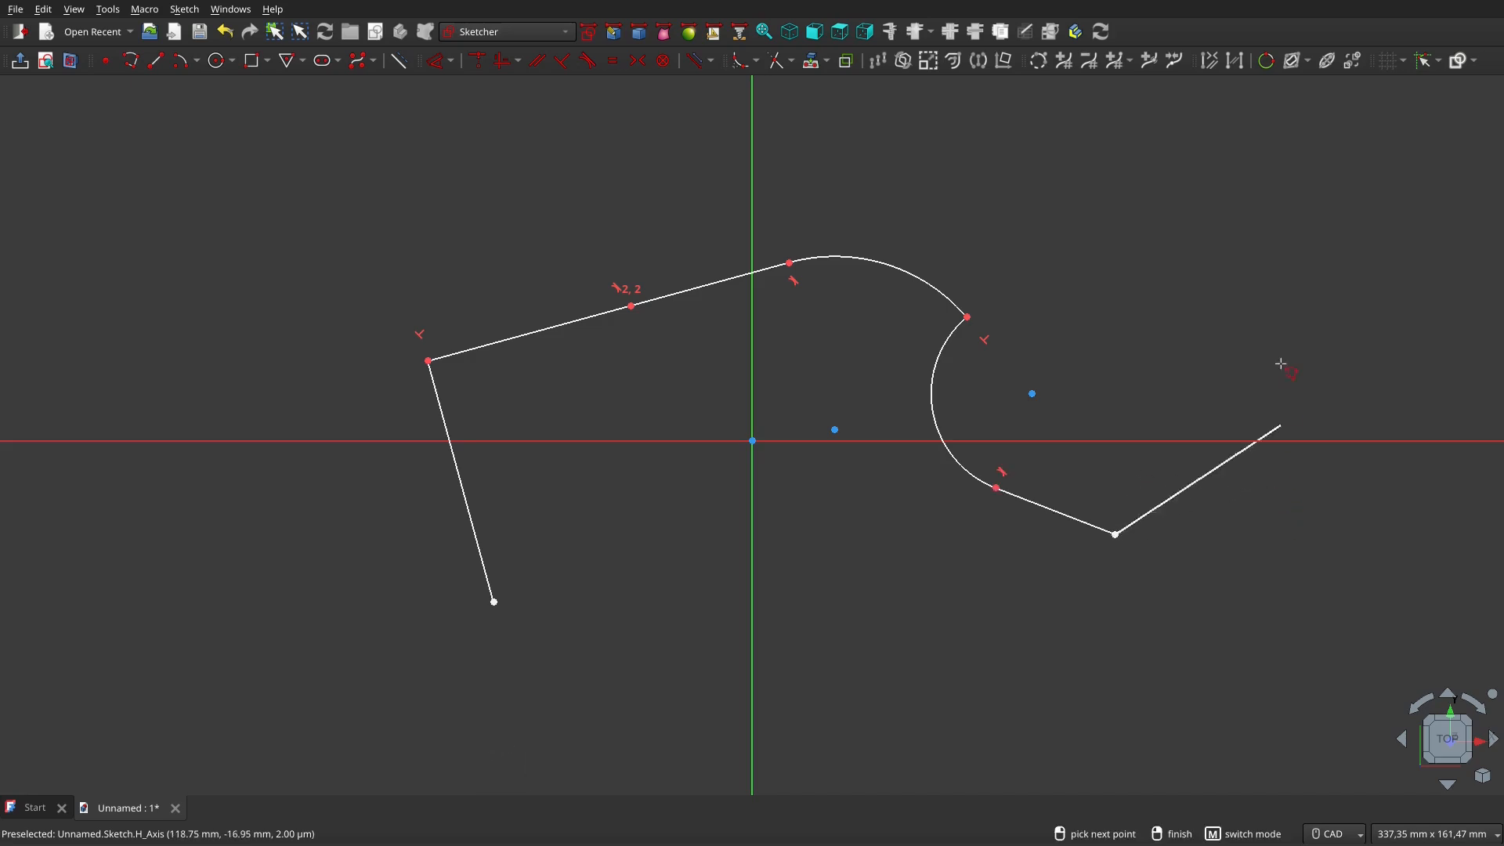
{"action": "left_click", "coordinate": [1285, 233]}
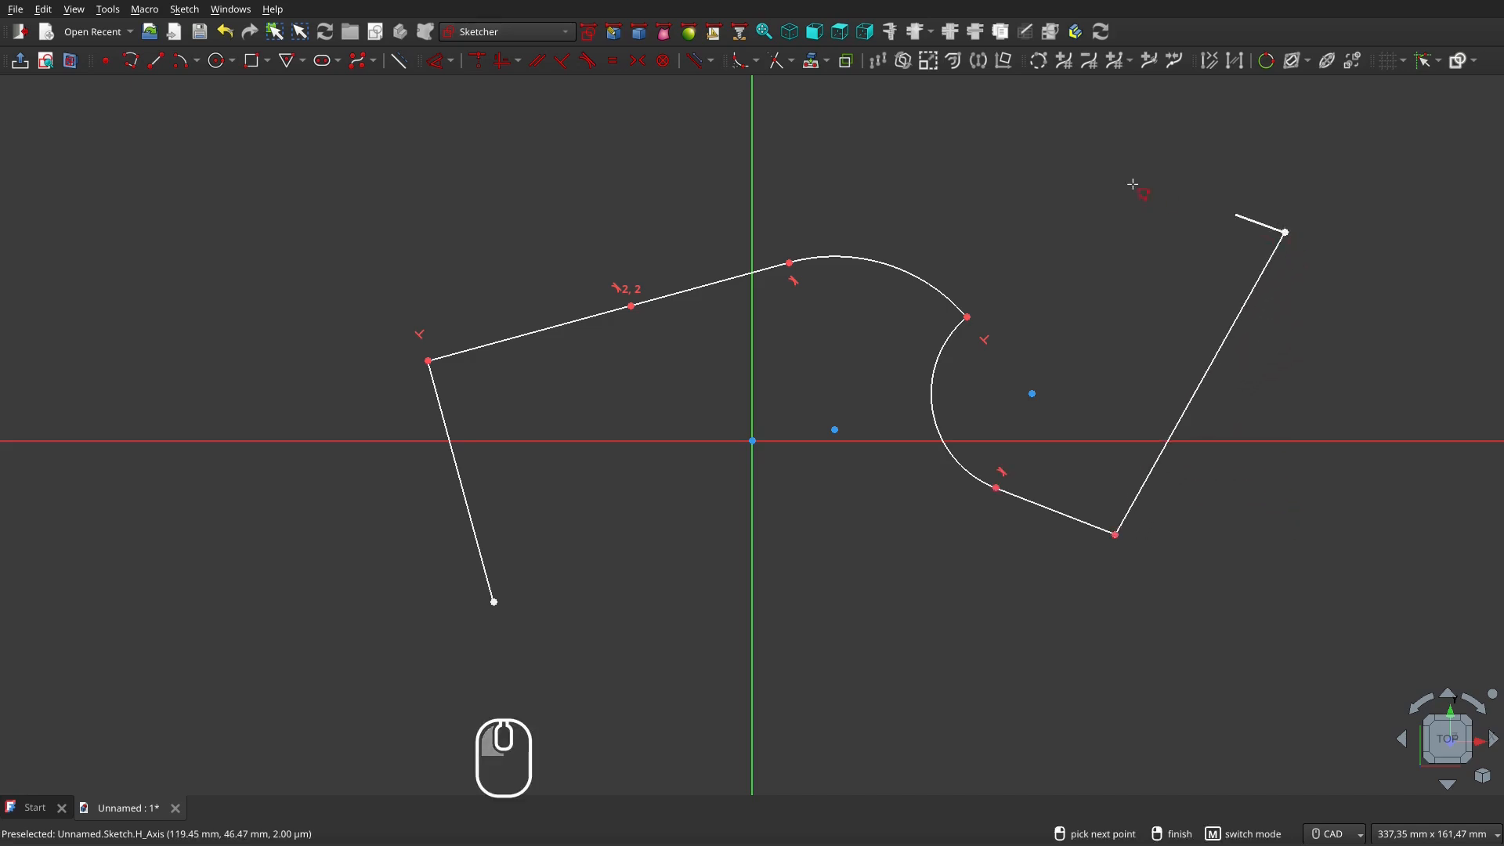
{"action": "left_click", "coordinate": [947, 157]}
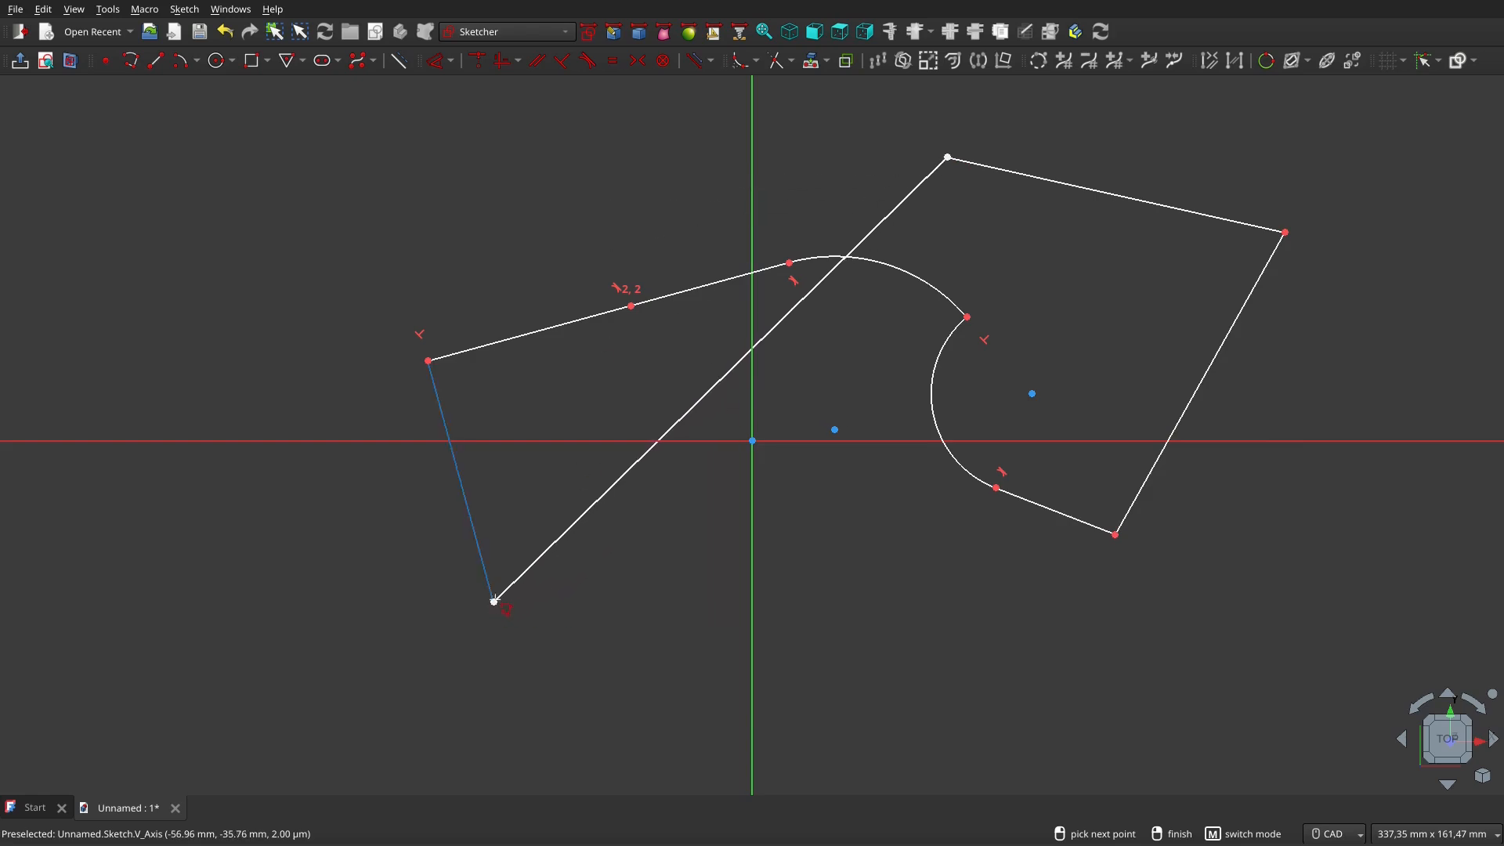
{"action": "left_click", "coordinate": [493, 602]}
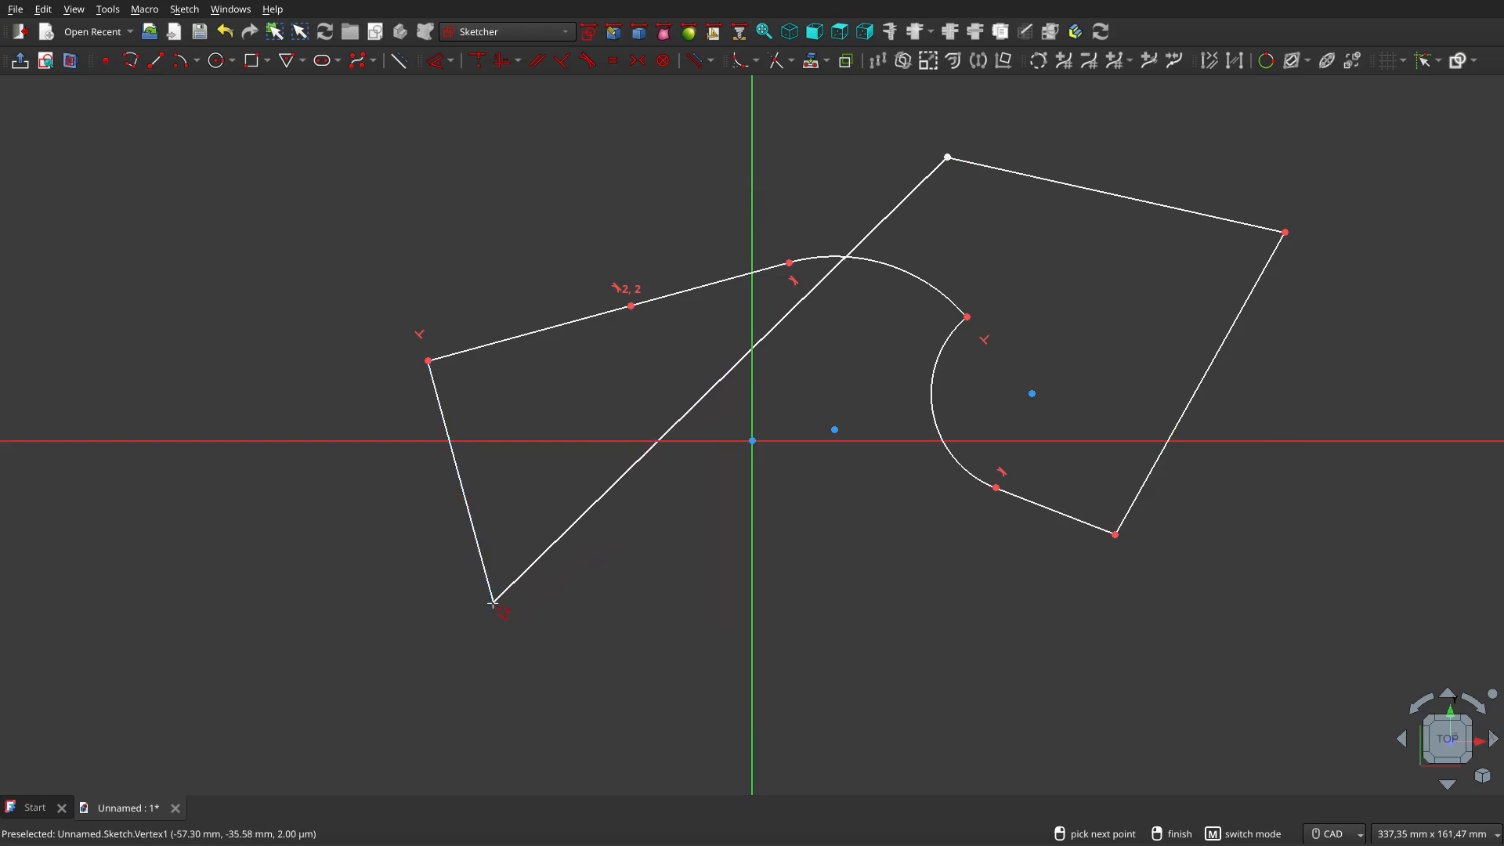
{"action": "right_click", "coordinate": [494, 601]}
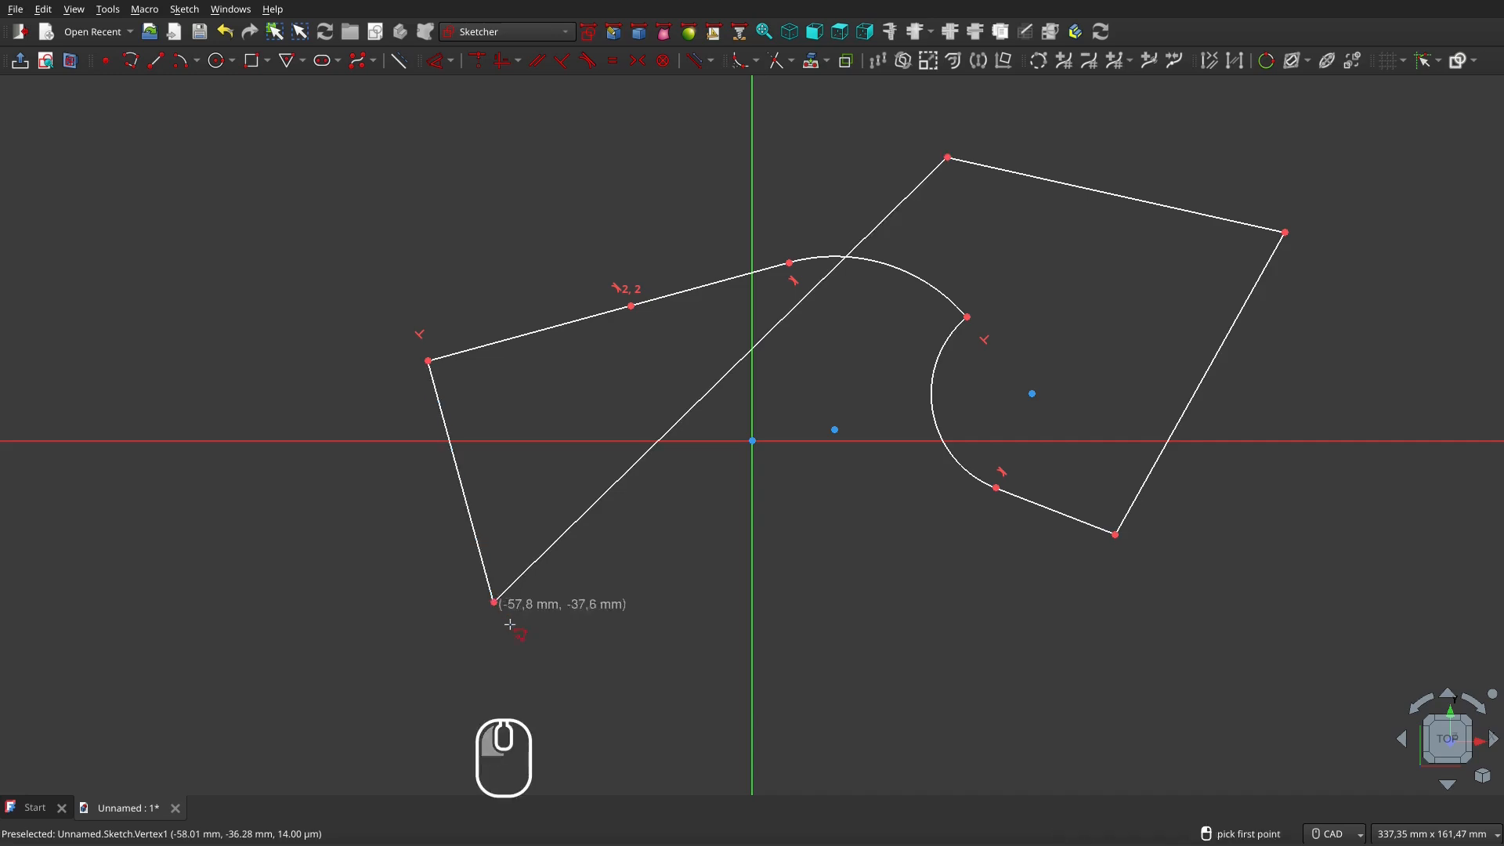
{"action": "right_click", "coordinate": [876, 617]}
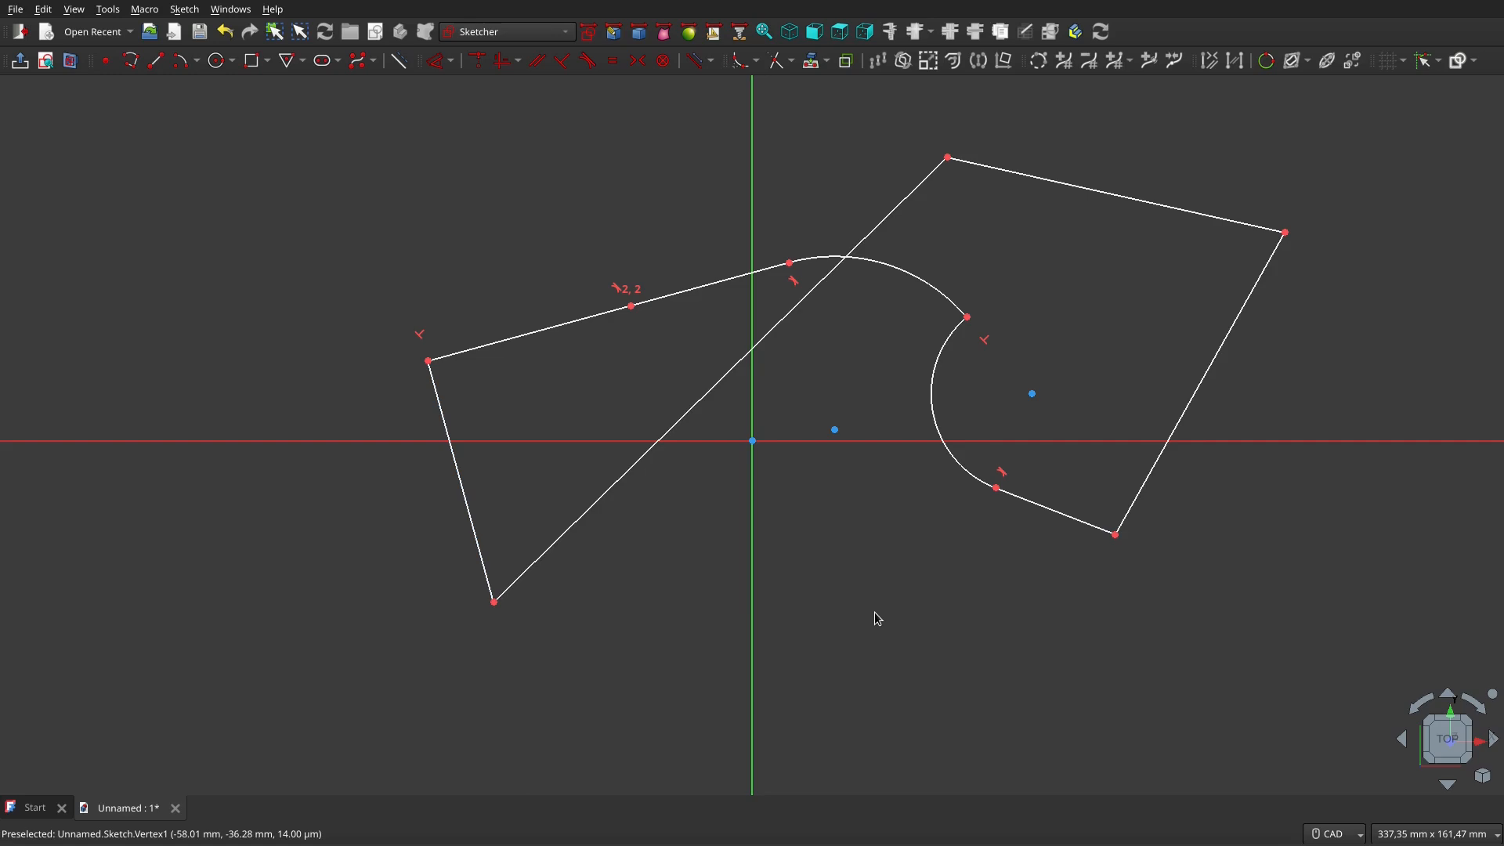
Zoom out and delete the entire closed loop from the sketch
{"action": "scroll", "coordinate": [878, 618], "scroll_direction": "down", "scroll_amount": 3, "text": "ctrl"}
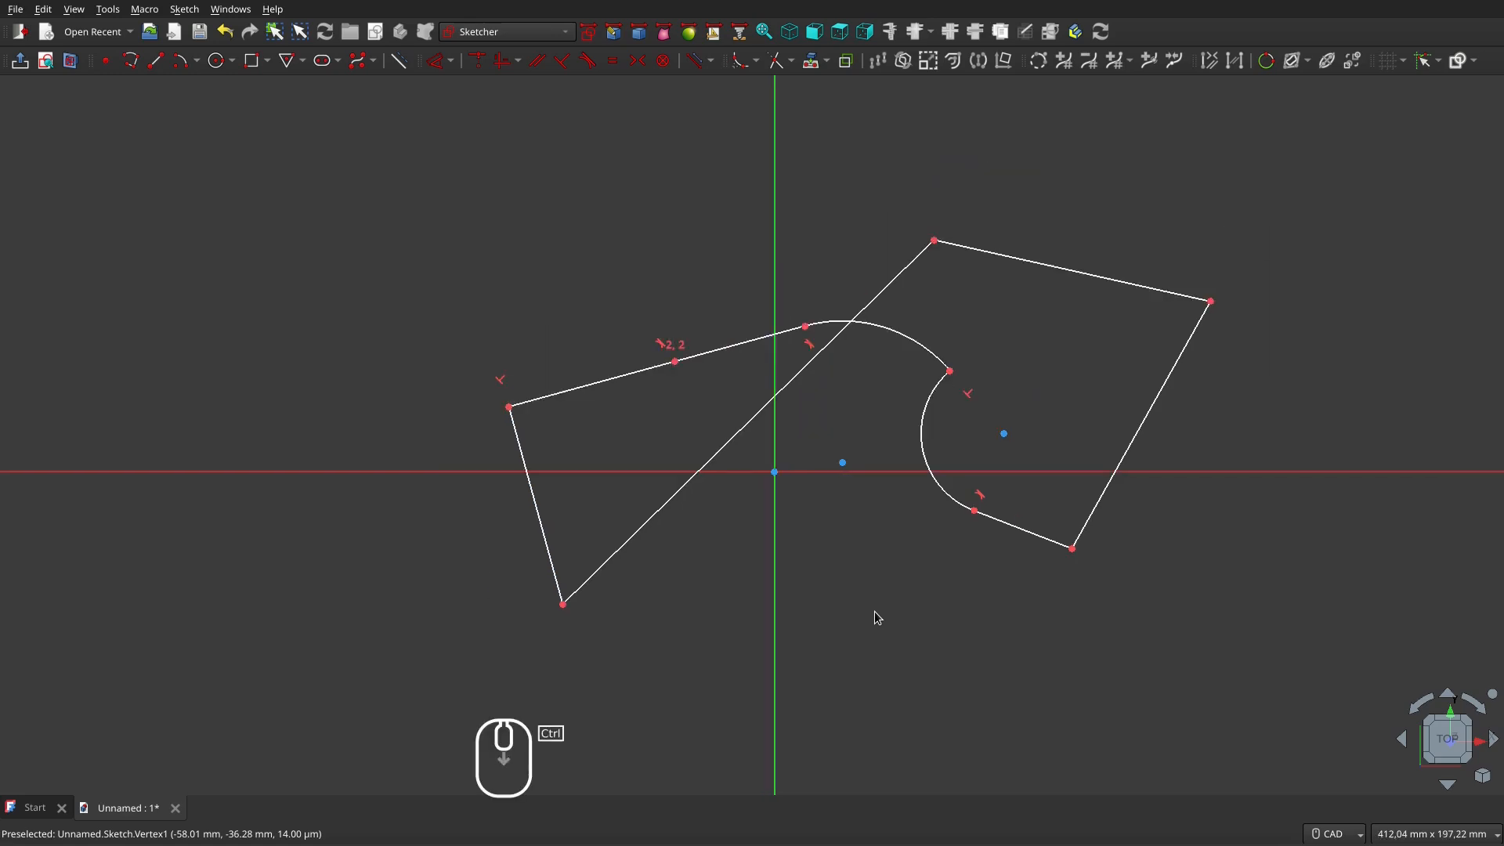
{"action": "mouse_move", "coordinate": [452, 261]}
{"action": "left_mouse_down"}
{"action": "mouse_move", "coordinate": [1265, 439]}
{"action": "mouse_move", "coordinate": [1221, 614]}
{"action": "left_mouse_up"}
{"action": "key", "text": "Delete"}
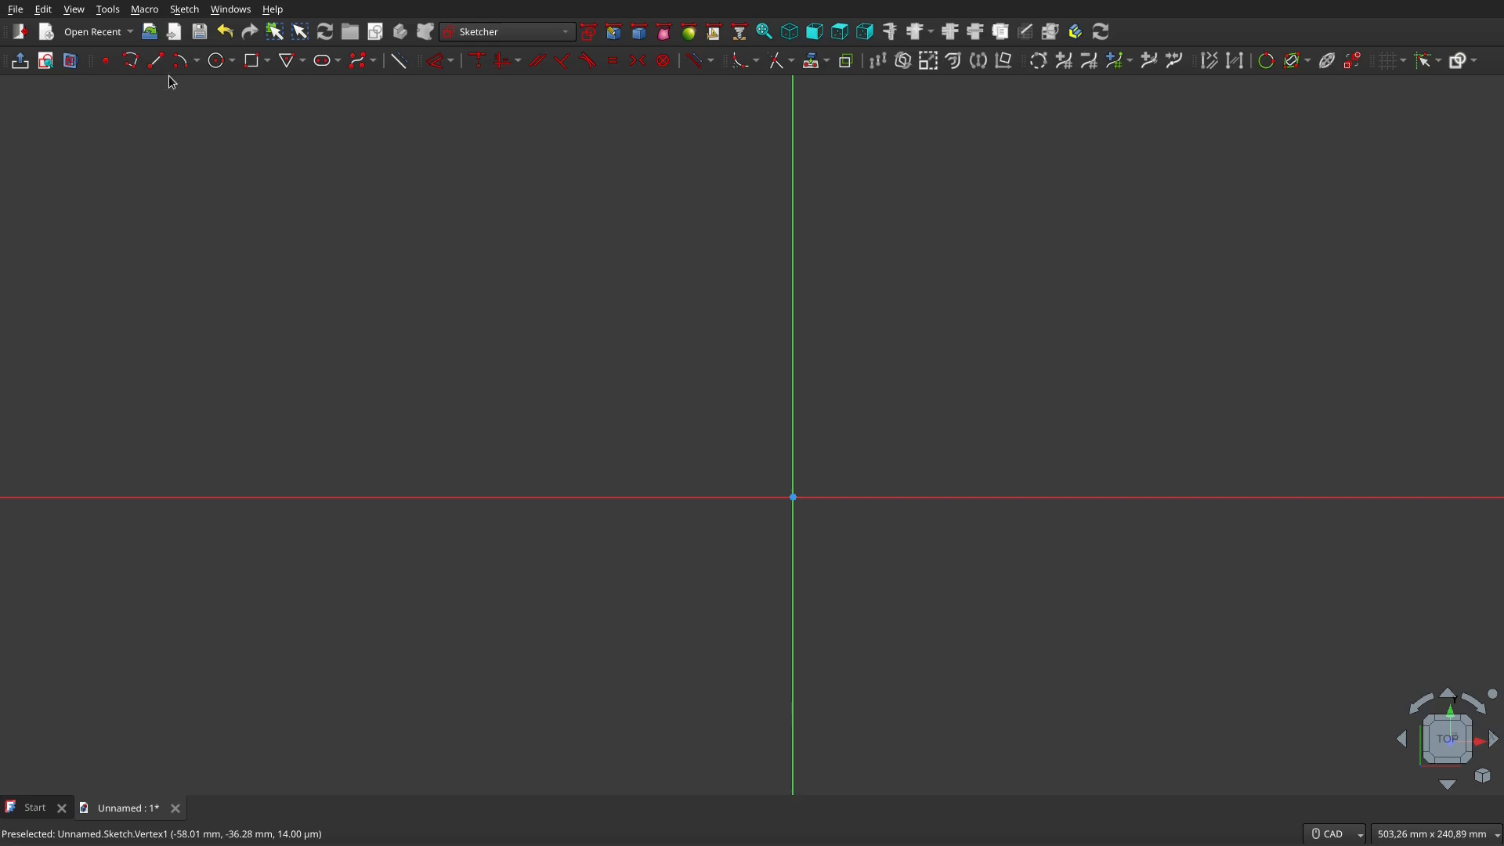
Start a polyline with a straight line rising left of the origin, then shape an angle-snapped arc
{"action": "left_click", "coordinate": [137, 63]}
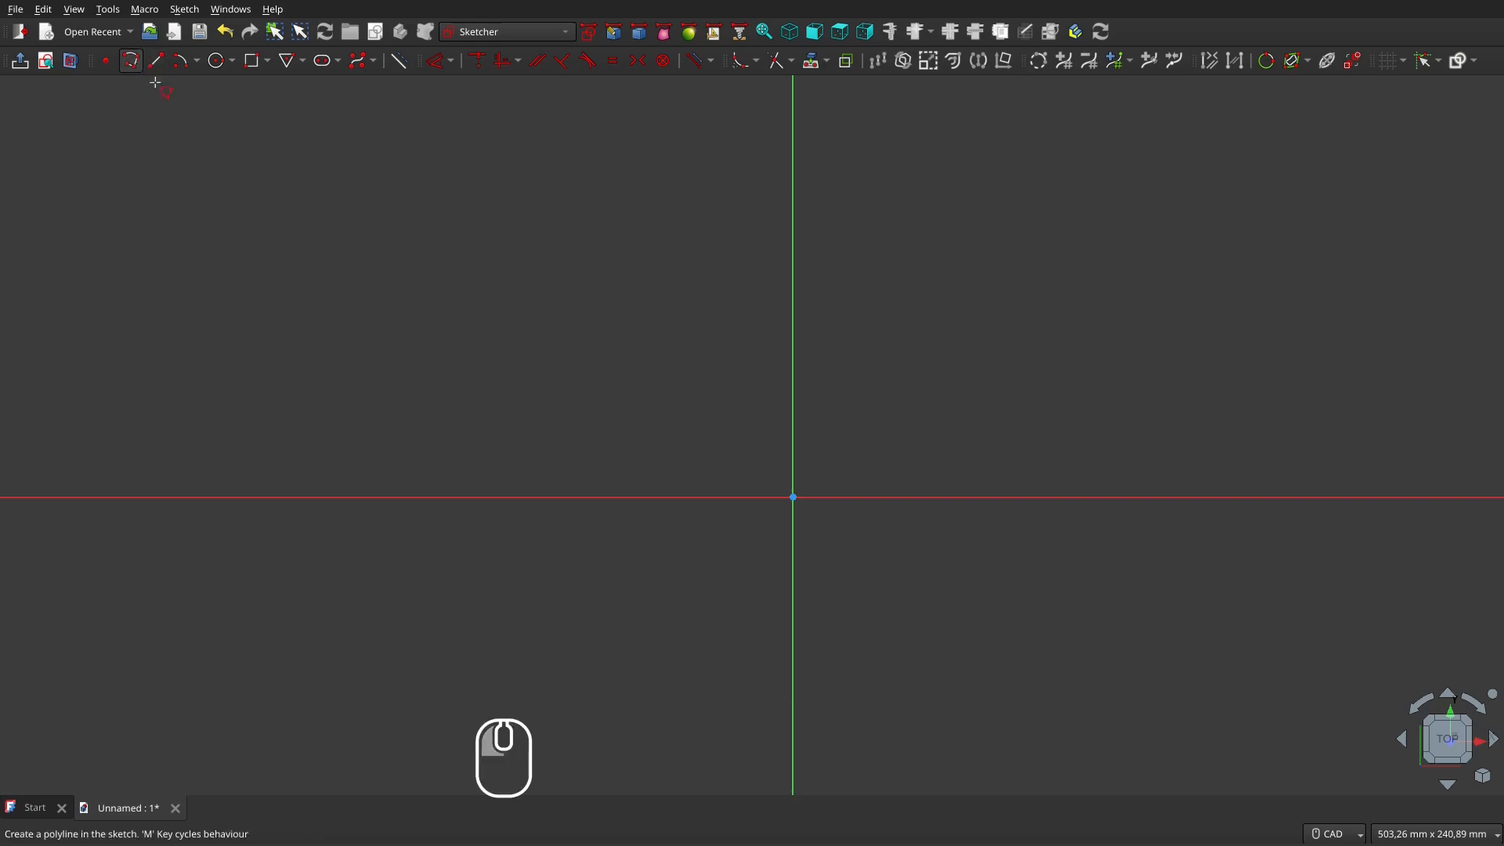
{"action": "left_click", "coordinate": [599, 593]}
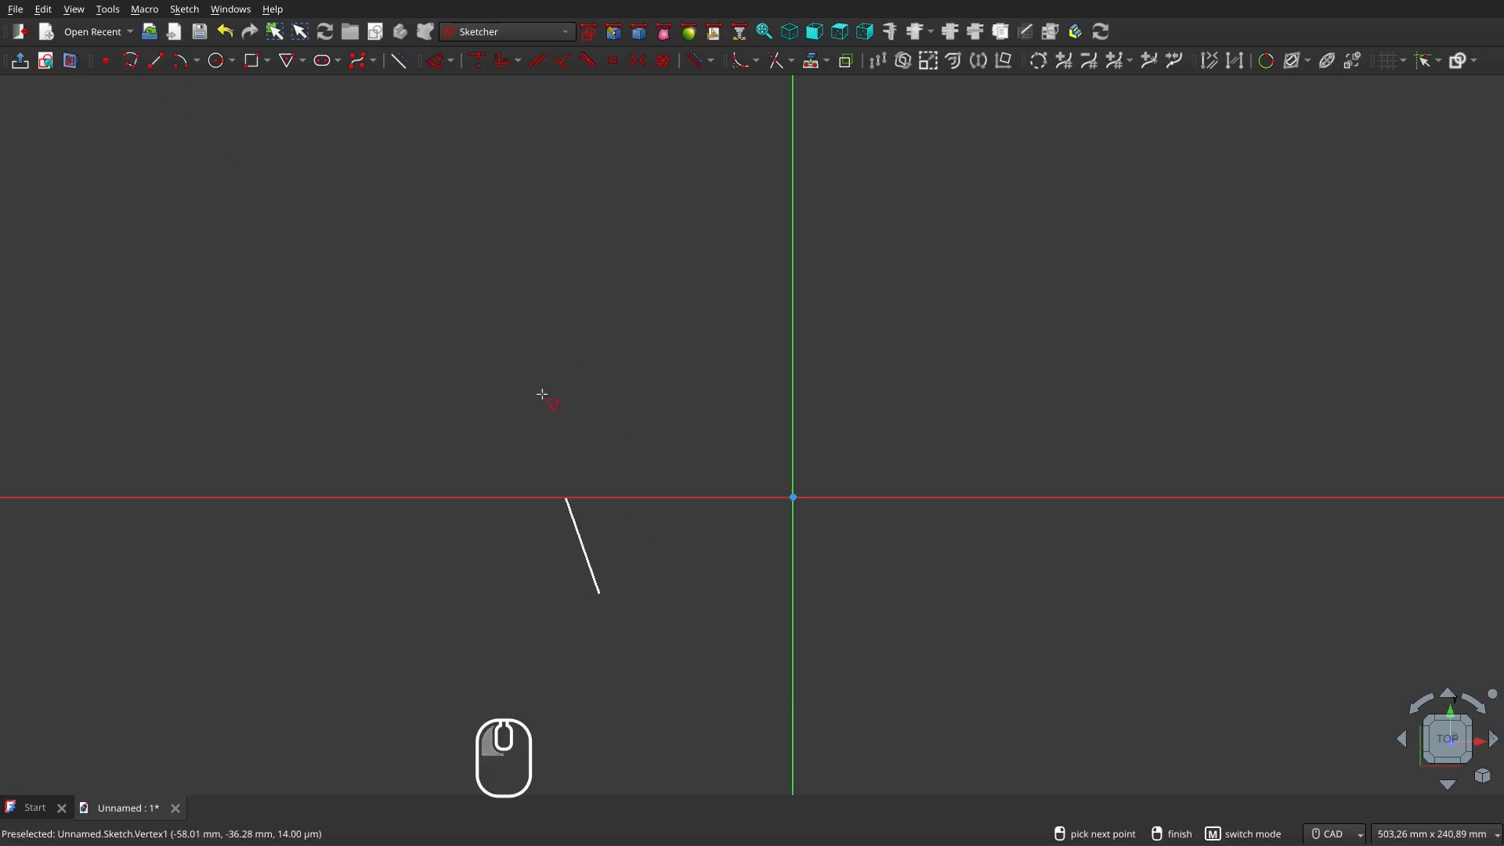
{"action": "left_click", "coordinate": [510, 314]}
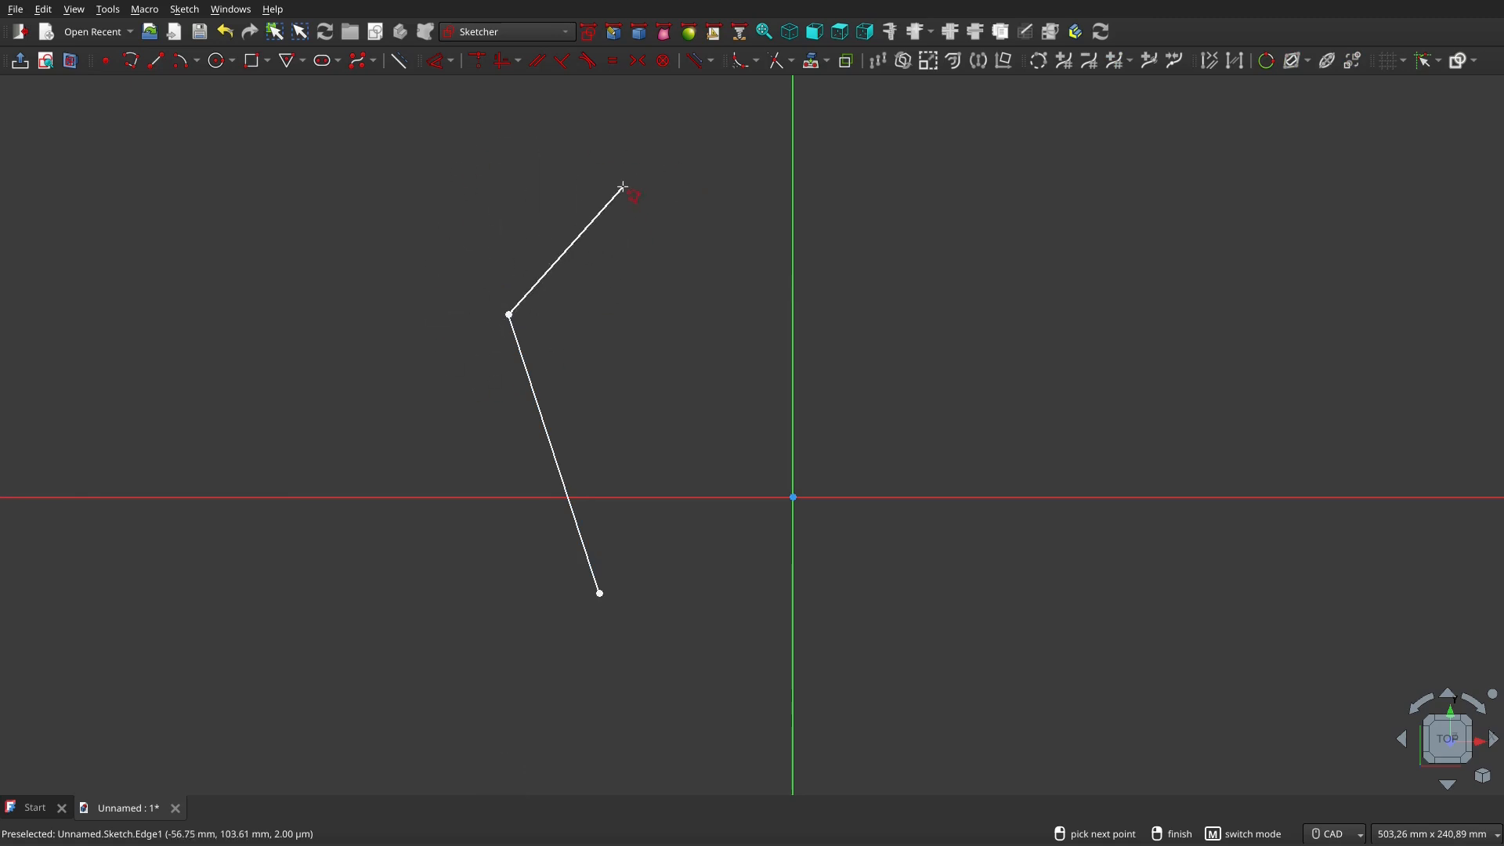
{"action": "key", "text": "m"}
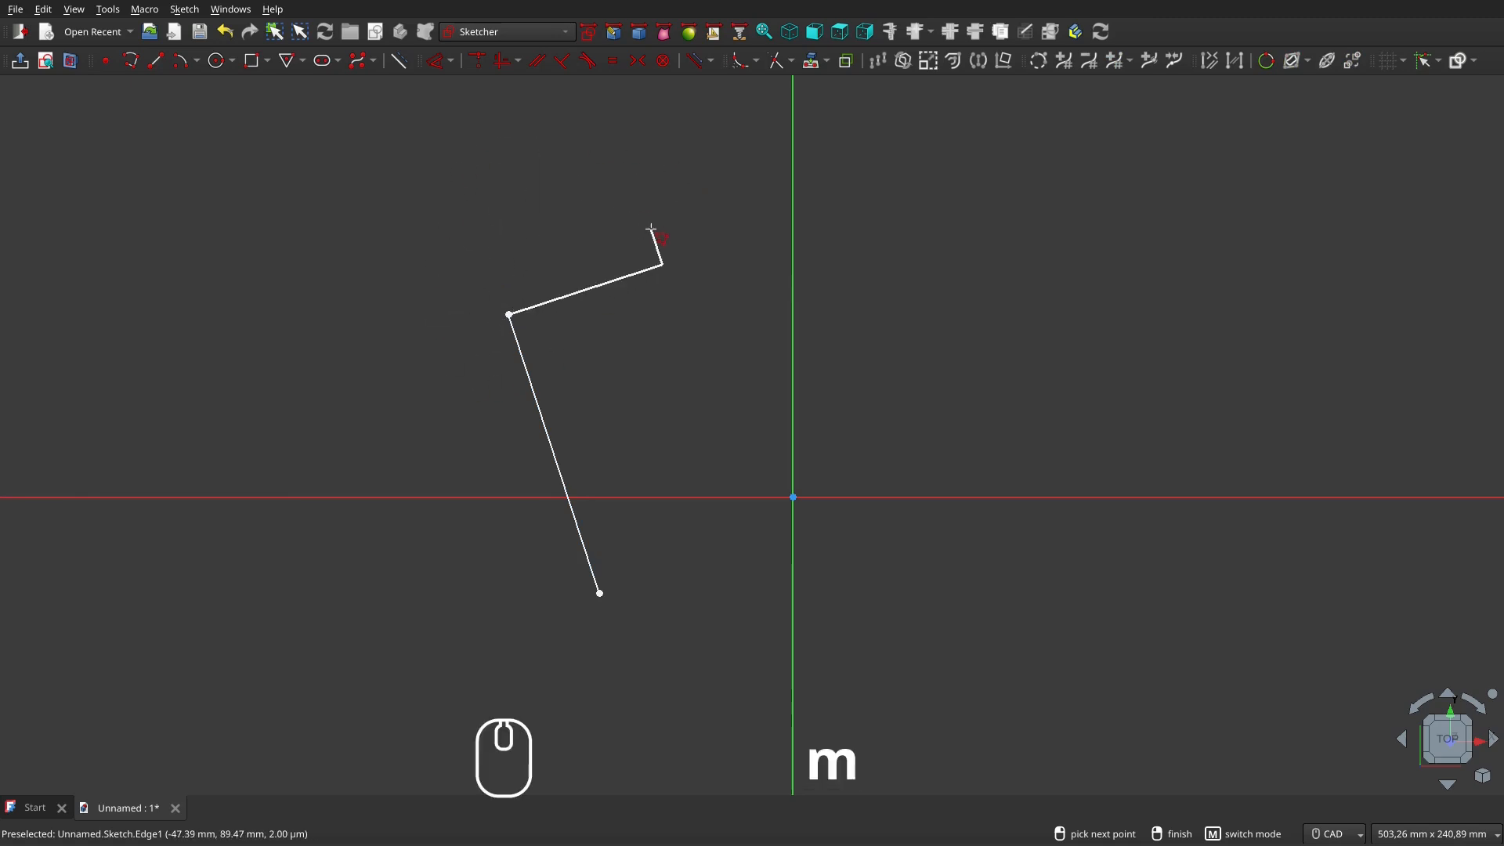
{"action": "key", "text": "m"}
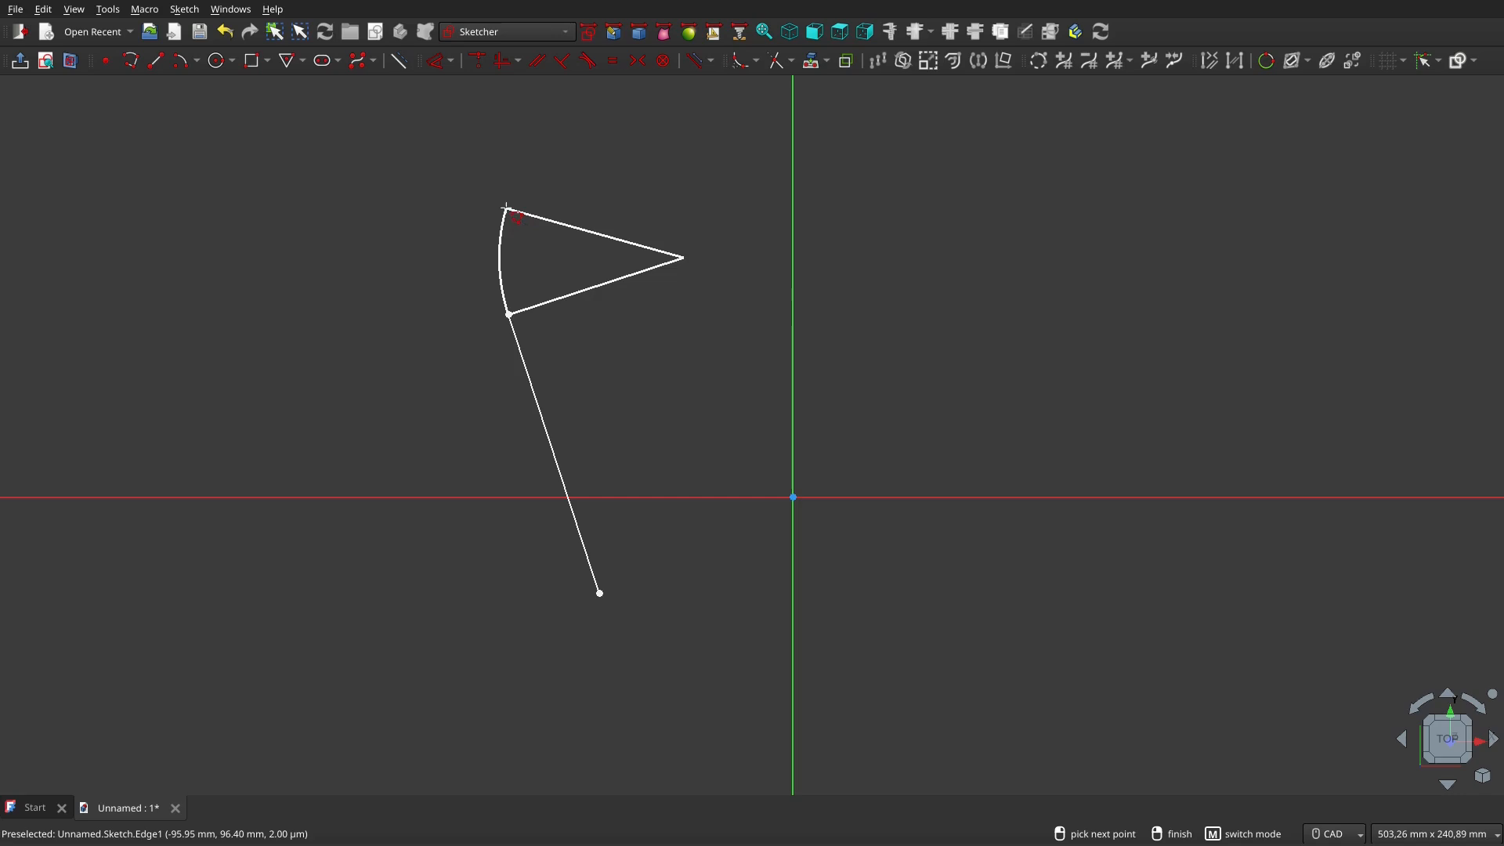
{"action": "key", "text": "ctrl"}
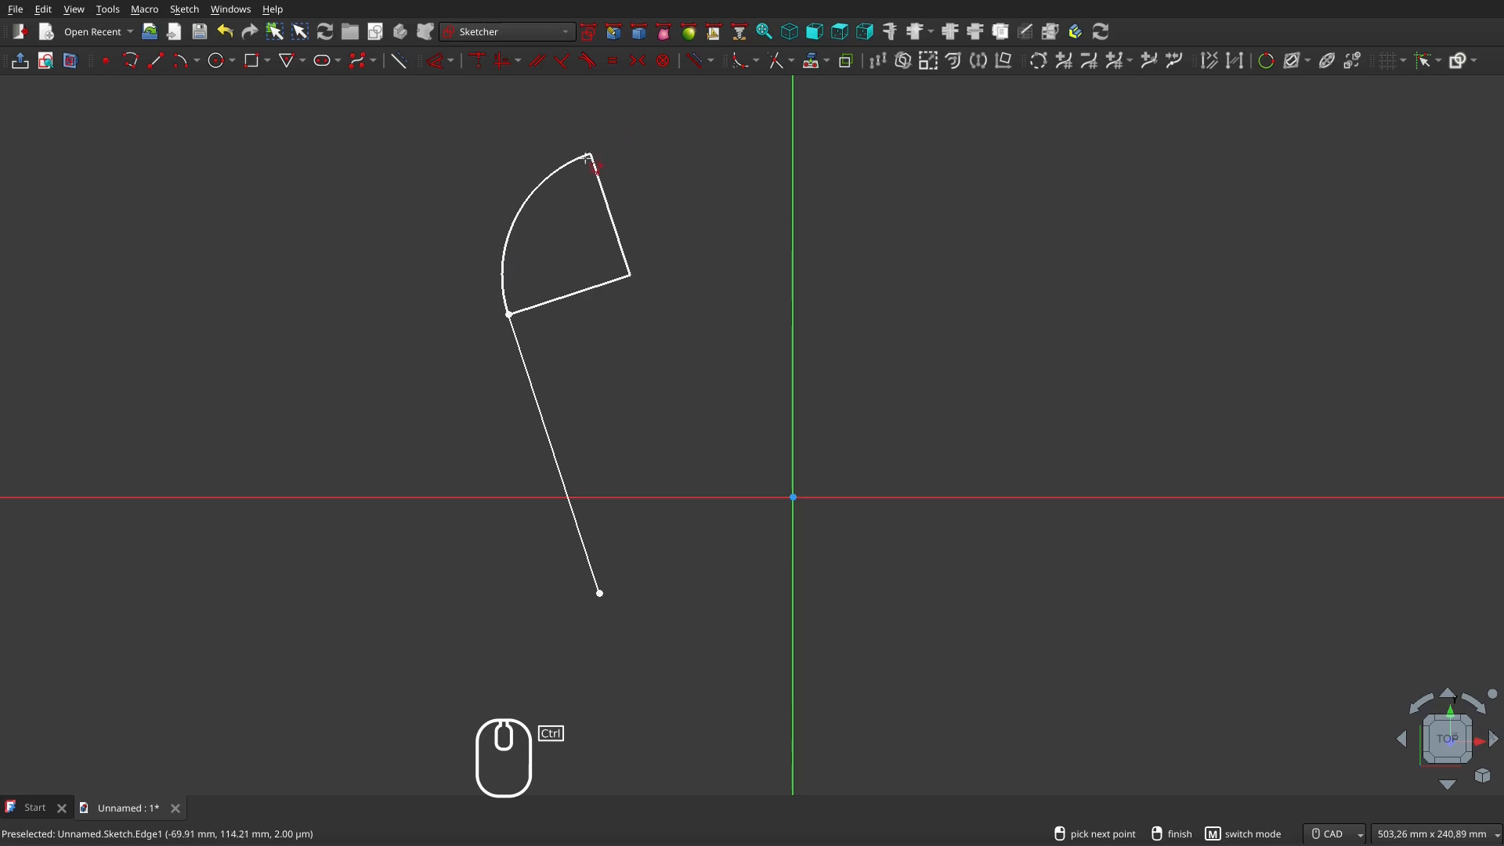
Add a perpendicular arc, a larger angle-snapped arc and a straight edge, closing at the start point
{"action": "left_click", "coordinate": [586, 159], "text": "ctrl"}
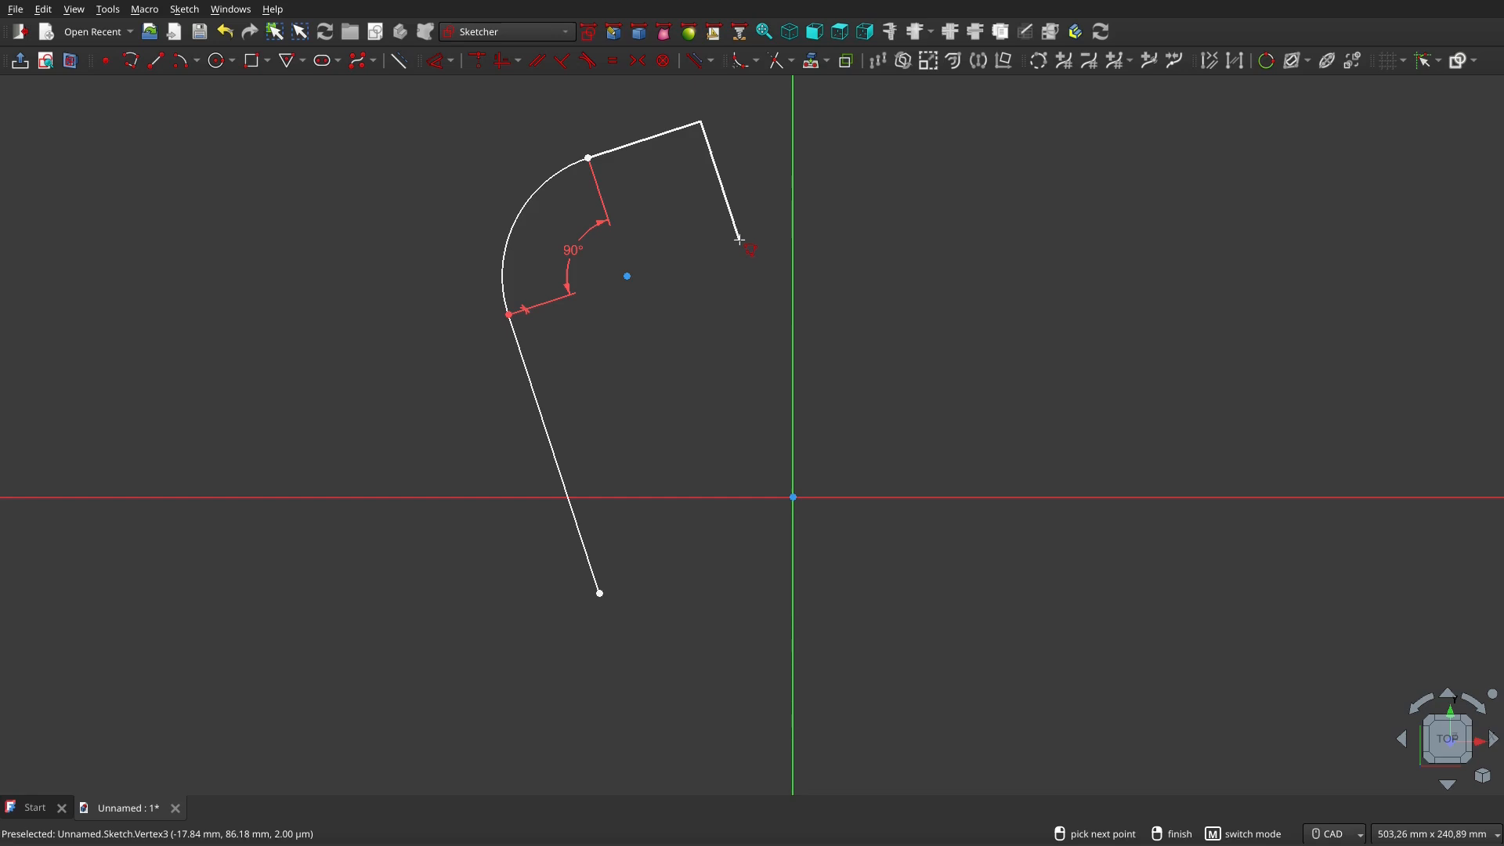
{"action": "key", "text": "m"}
{"action": "key", "text": "m"}
{"action": "key", "text": "m"}
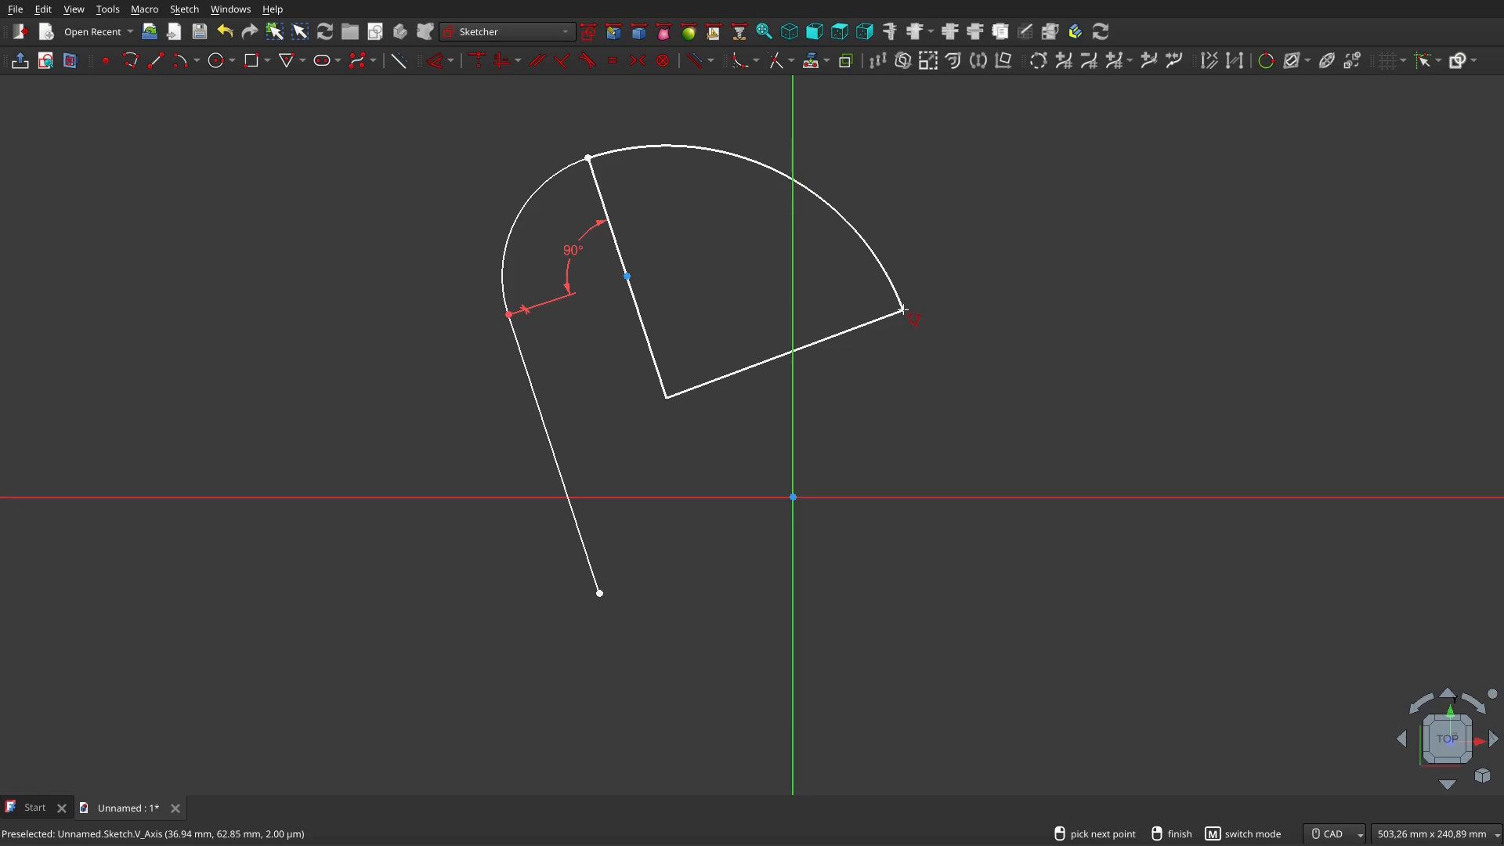
{"action": "key", "text": "ctrl"}
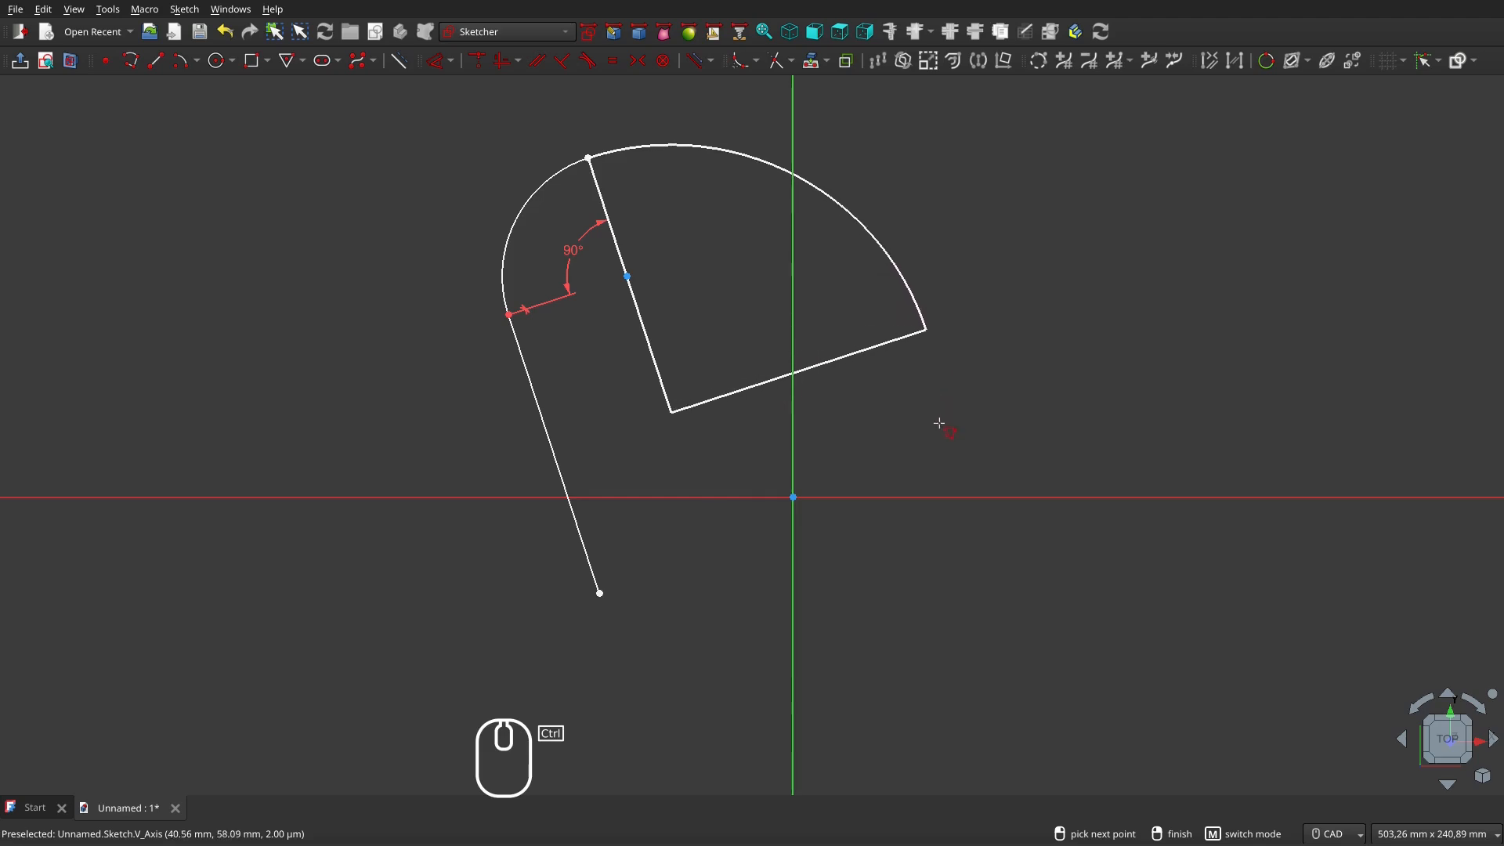
{"action": "left_click", "coordinate": [940, 452], "text": "ctrl"}
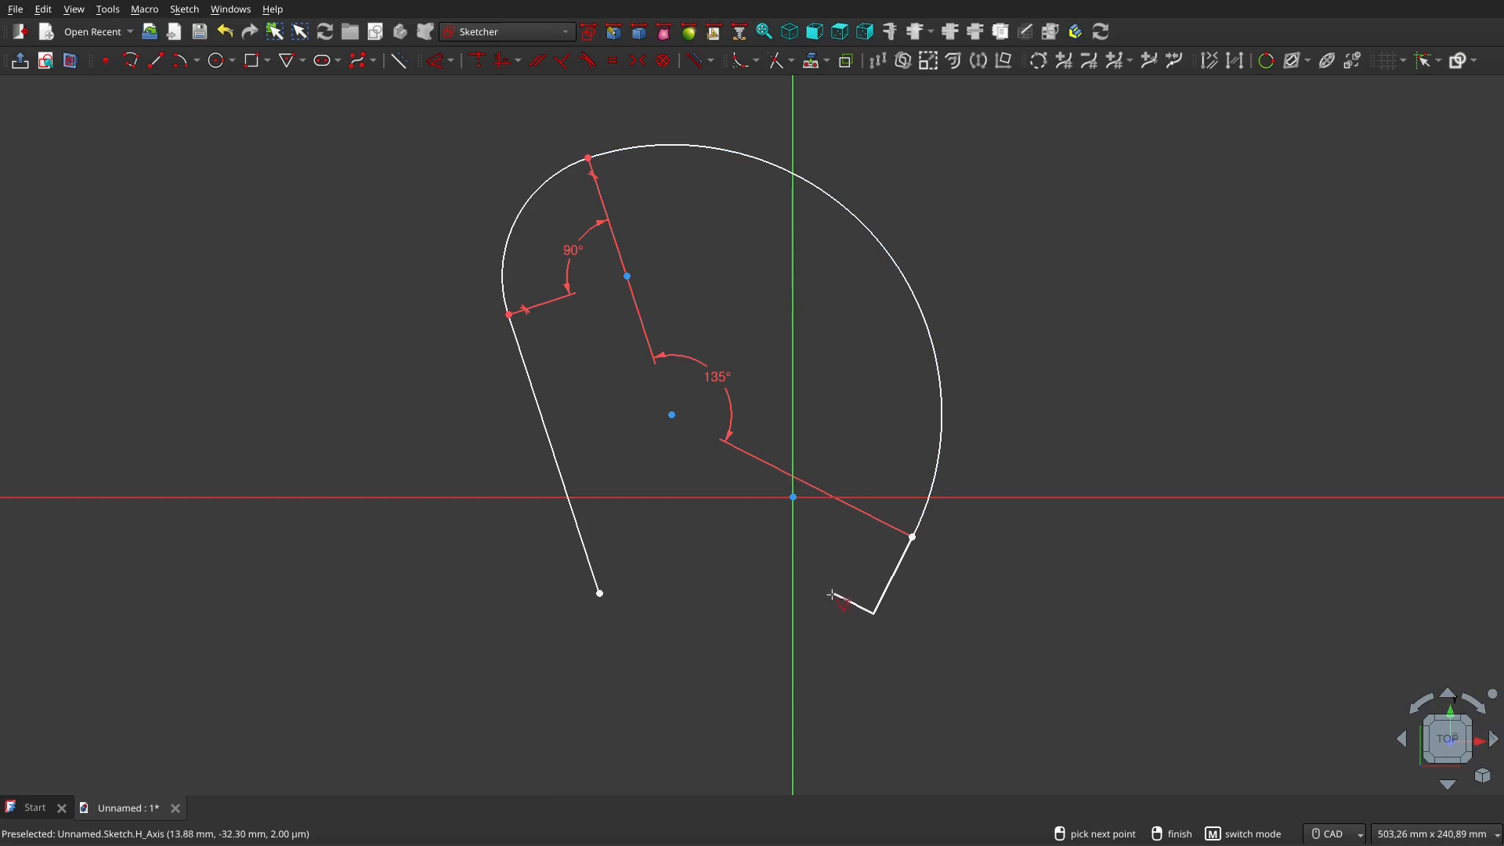
{"action": "left_click", "coordinate": [815, 732]}
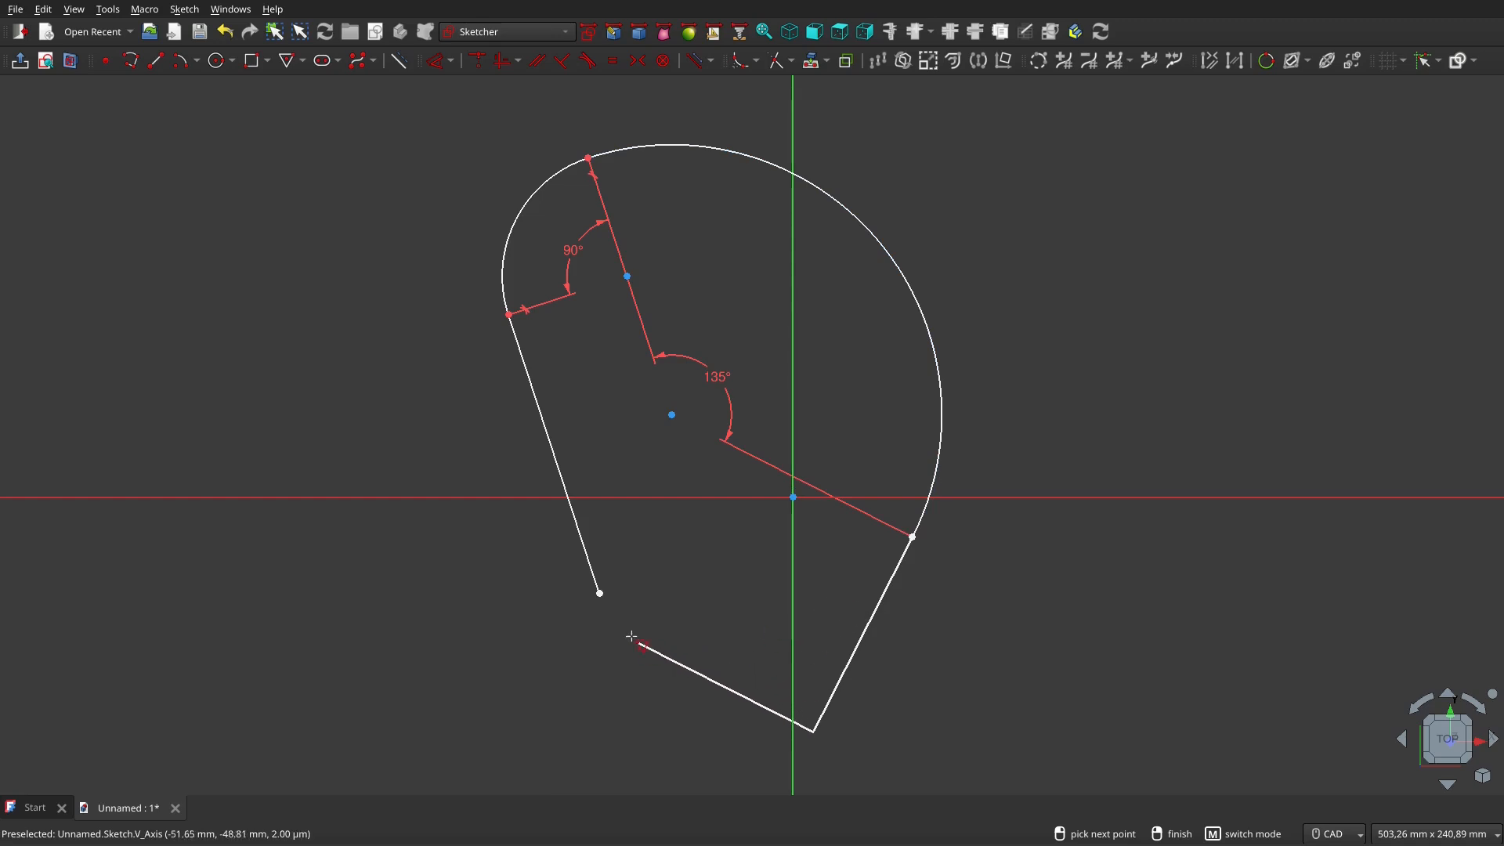
{"action": "left_click", "coordinate": [599, 594]}
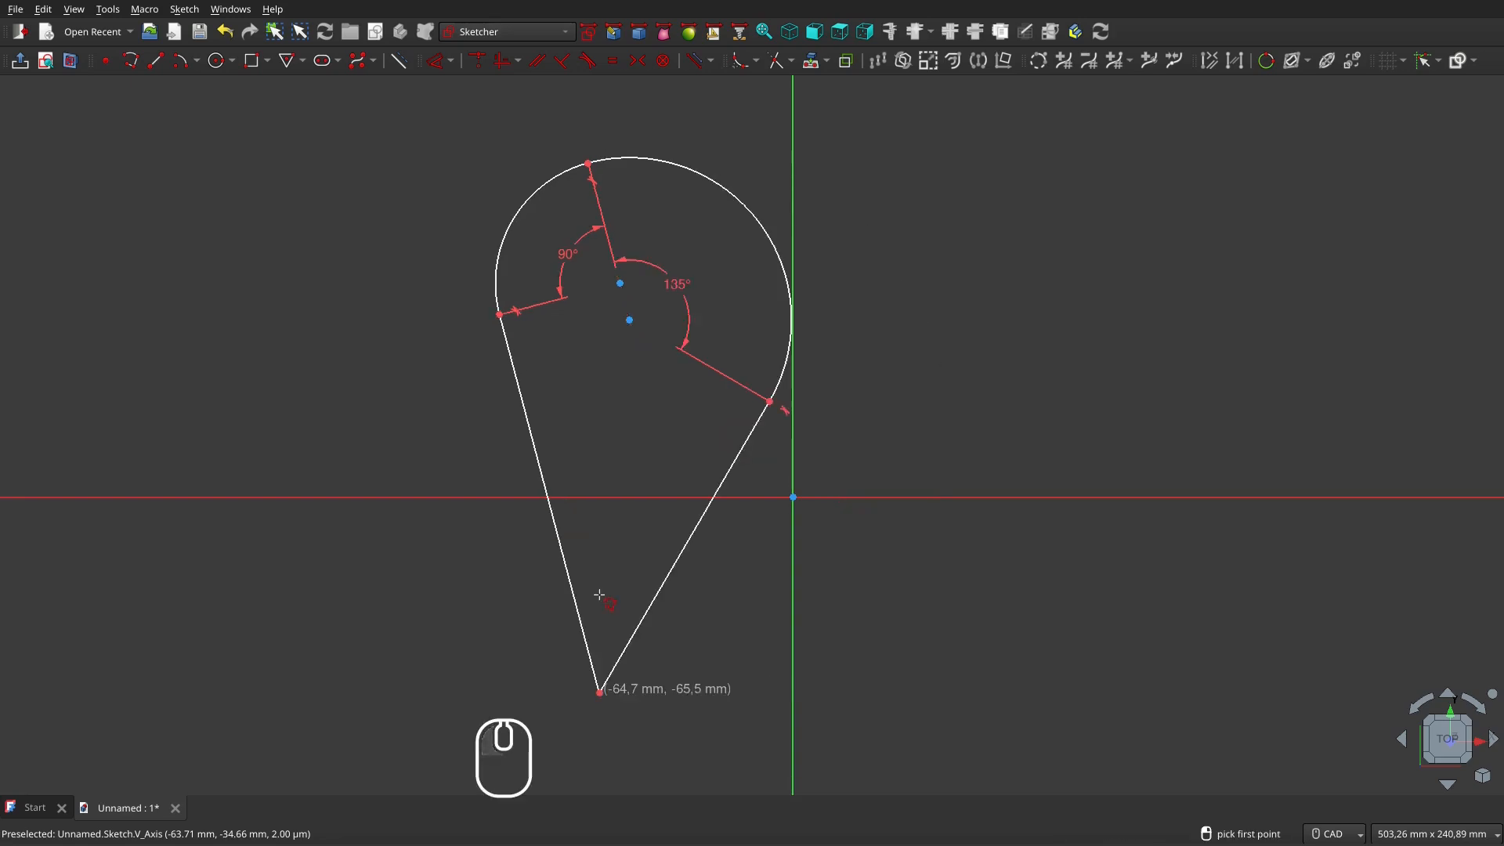
Exit the Polyline tool and delete the teardrop shape along with its constraints
{"action": "right_click", "coordinate": [1038, 464]}
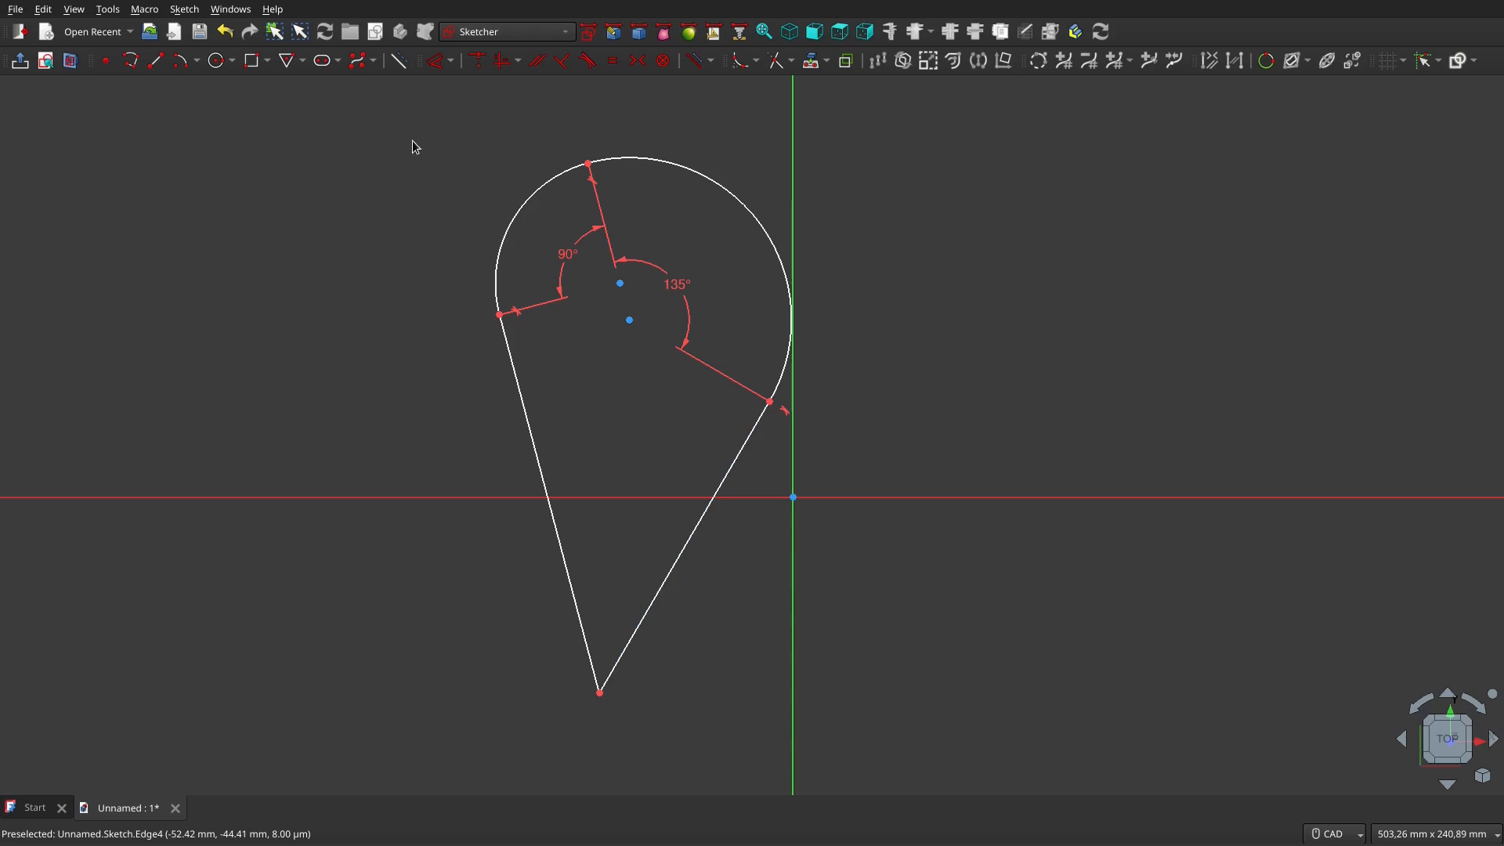
{"action": "mouse_move", "coordinate": [444, 123]}
{"action": "left_mouse_down"}
{"action": "mouse_move", "coordinate": [926, 228]}
{"action": "mouse_move", "coordinate": [879, 738]}
{"action": "left_mouse_up"}
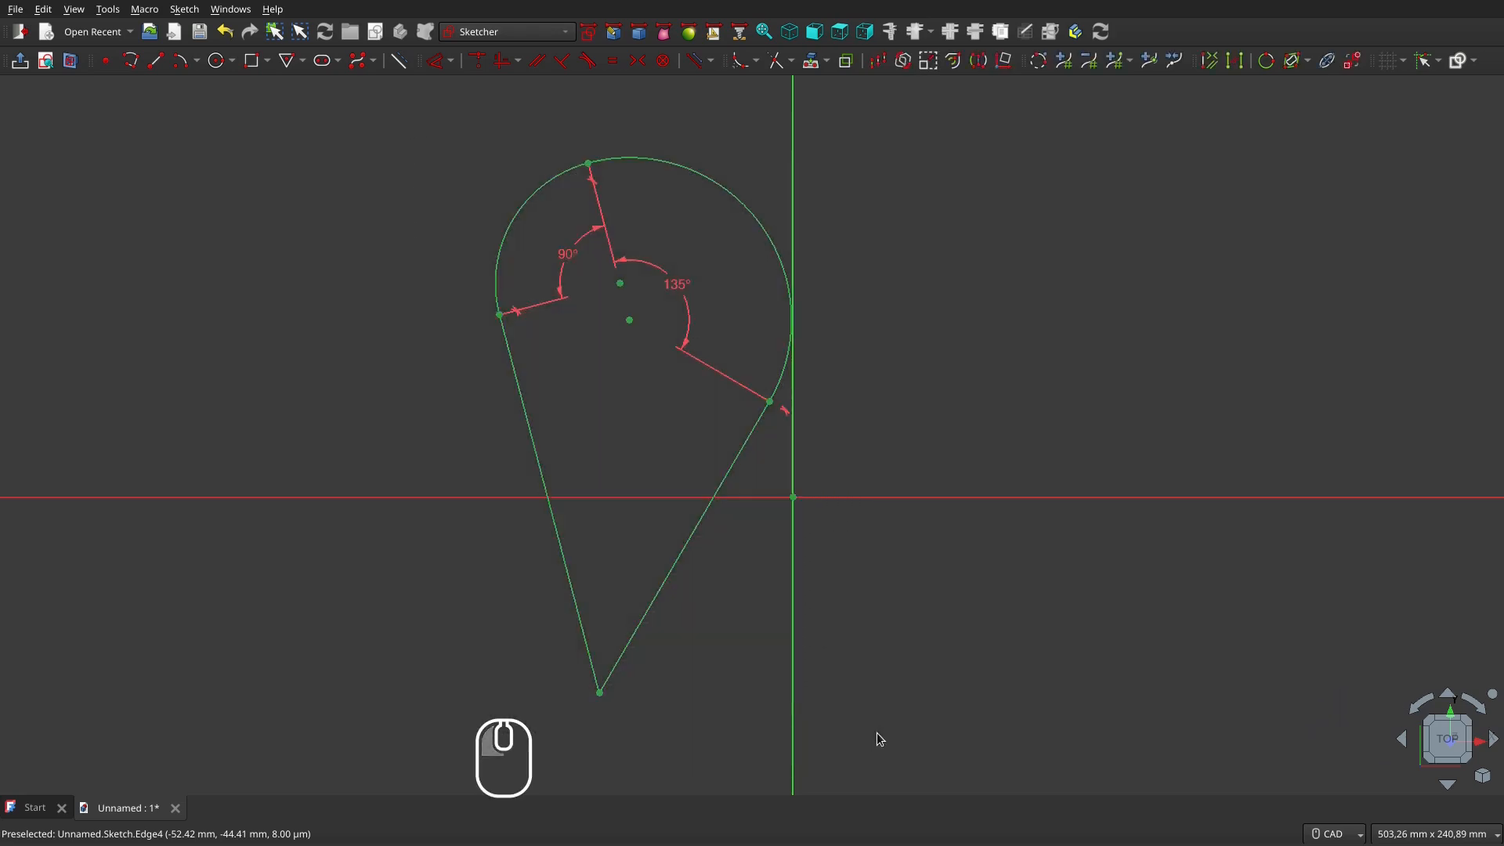
{"action": "key", "text": "Delete"}
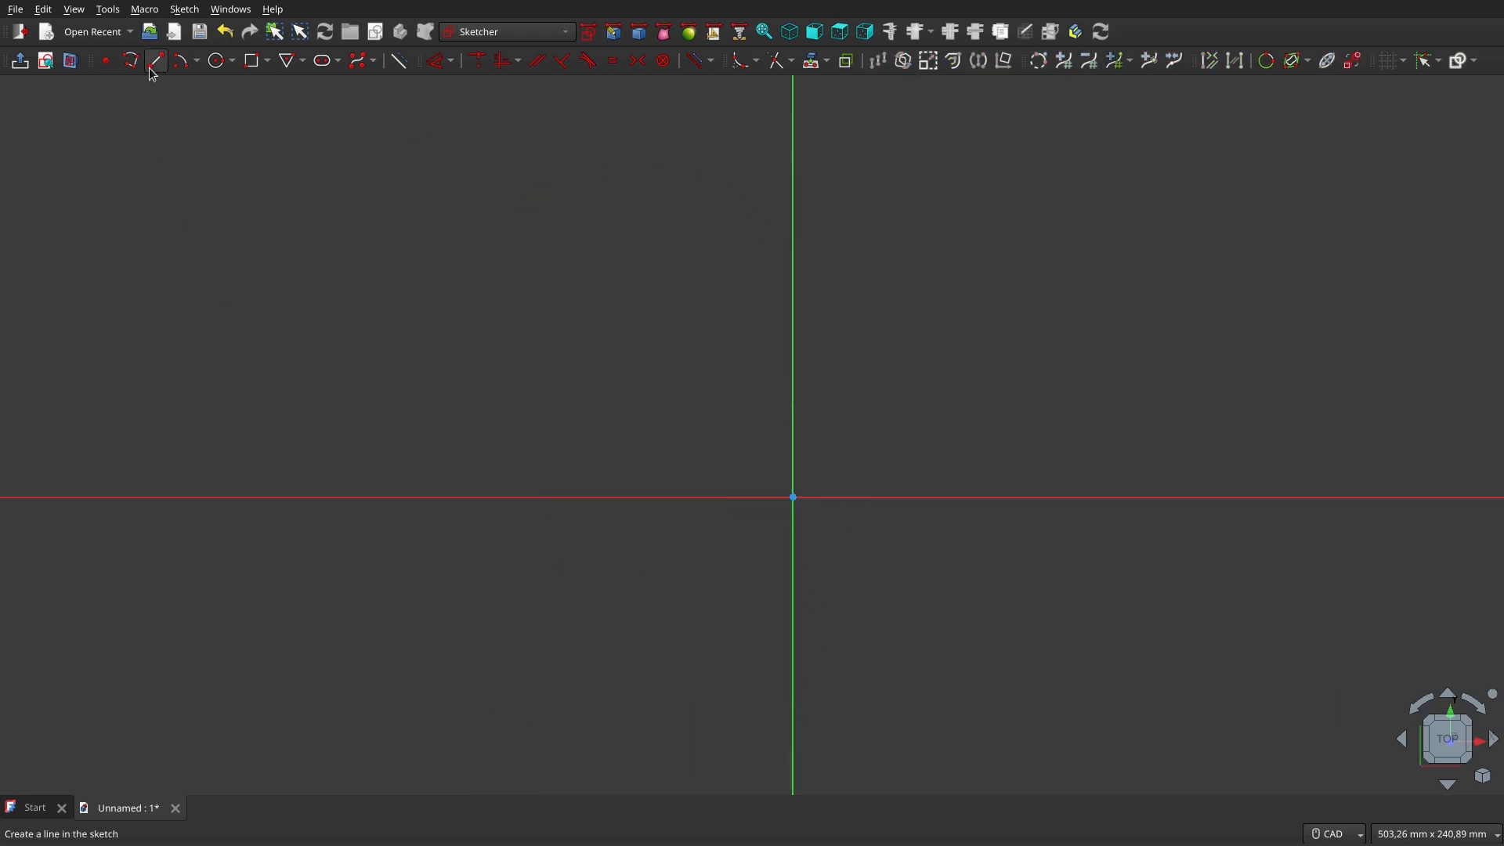
Draw a diagonal line rising to the right, left of the vertical axis
{"action": "left_click", "coordinate": [157, 61]}
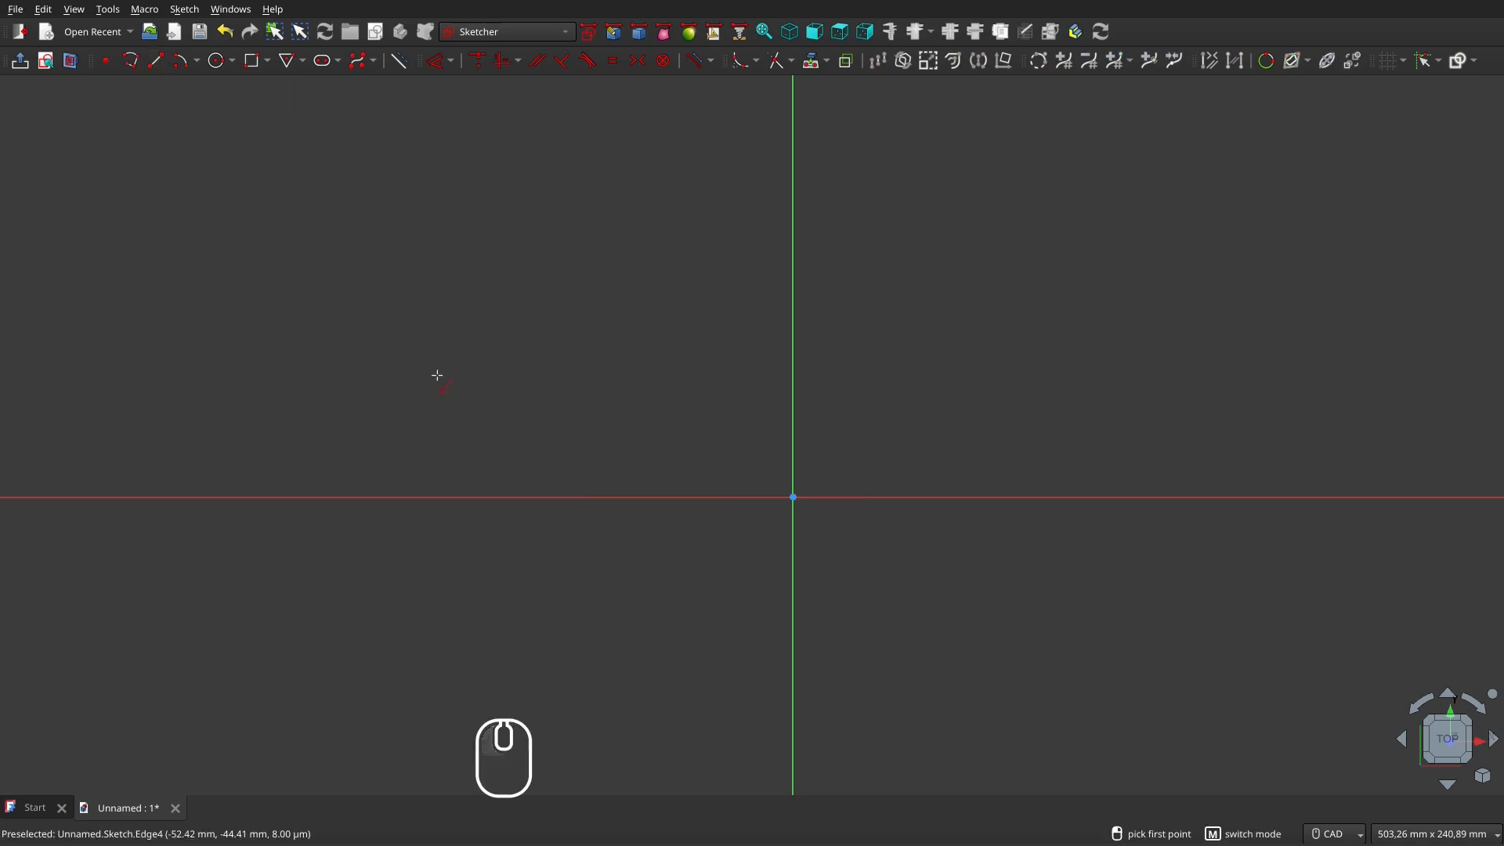
{"action": "left_click", "coordinate": [438, 375]}
{"action": "left_click", "coordinate": [624, 212]}
Draw a centre-point arc below the horizontal axis, redoing the first attempt
{"action": "left_click", "coordinate": [181, 60]}
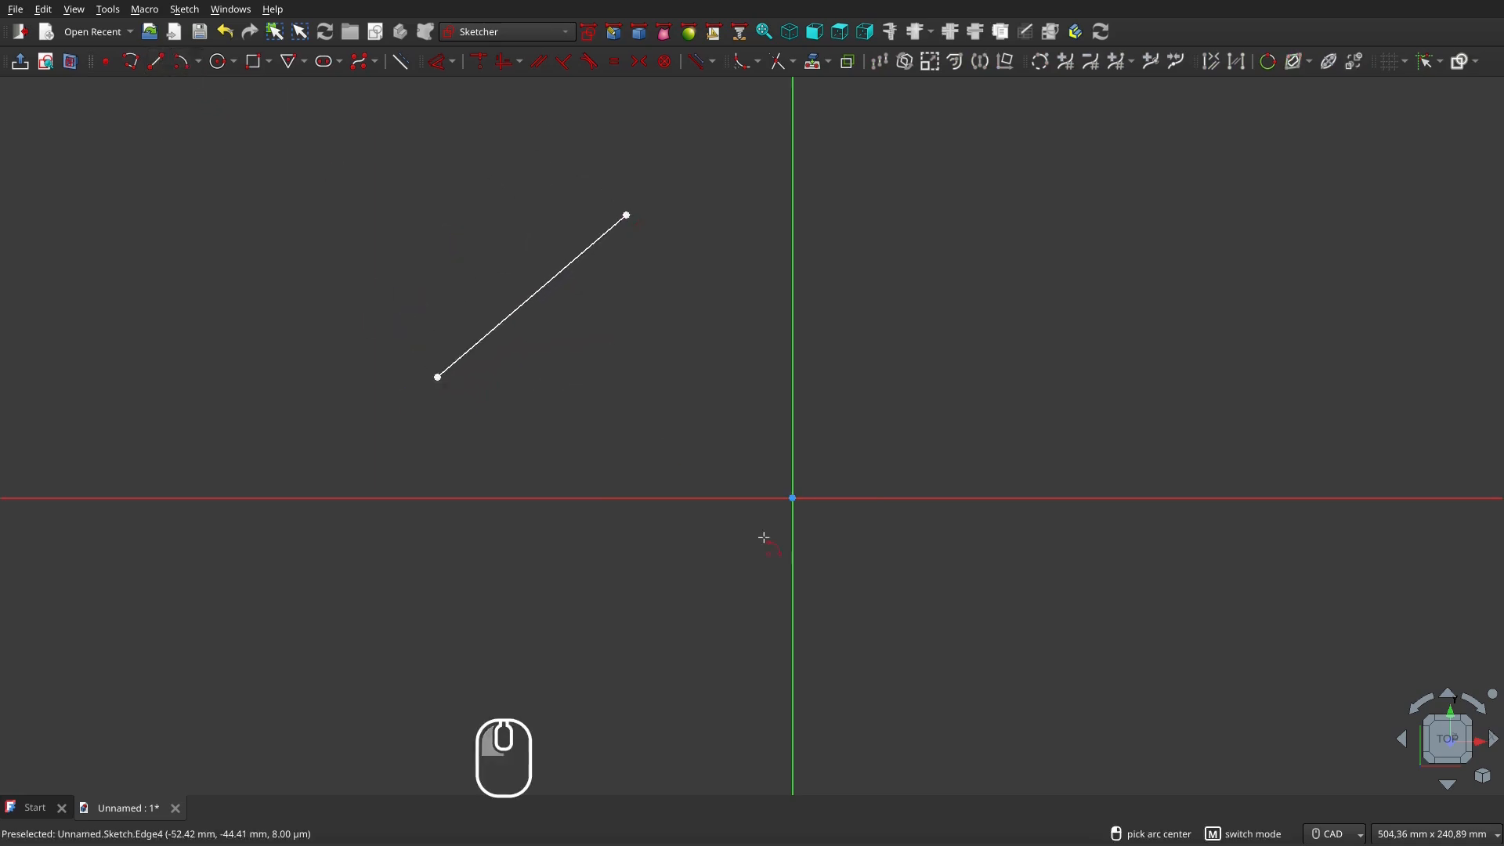
{"action": "left_click", "coordinate": [692, 476]}
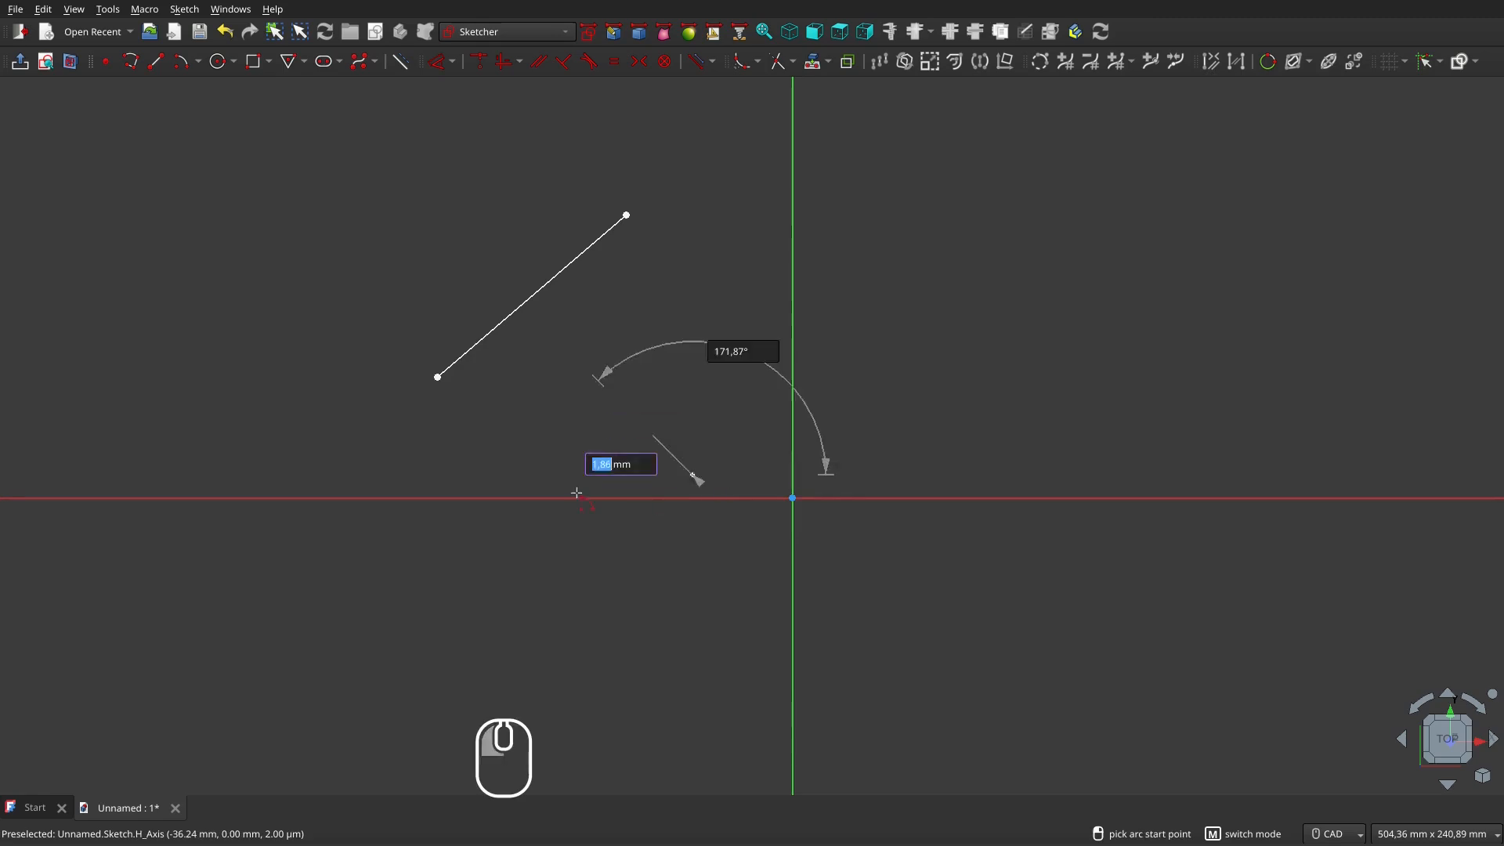
{"action": "left_click", "coordinate": [512, 498]}
{"action": "left_click", "coordinate": [703, 656]}
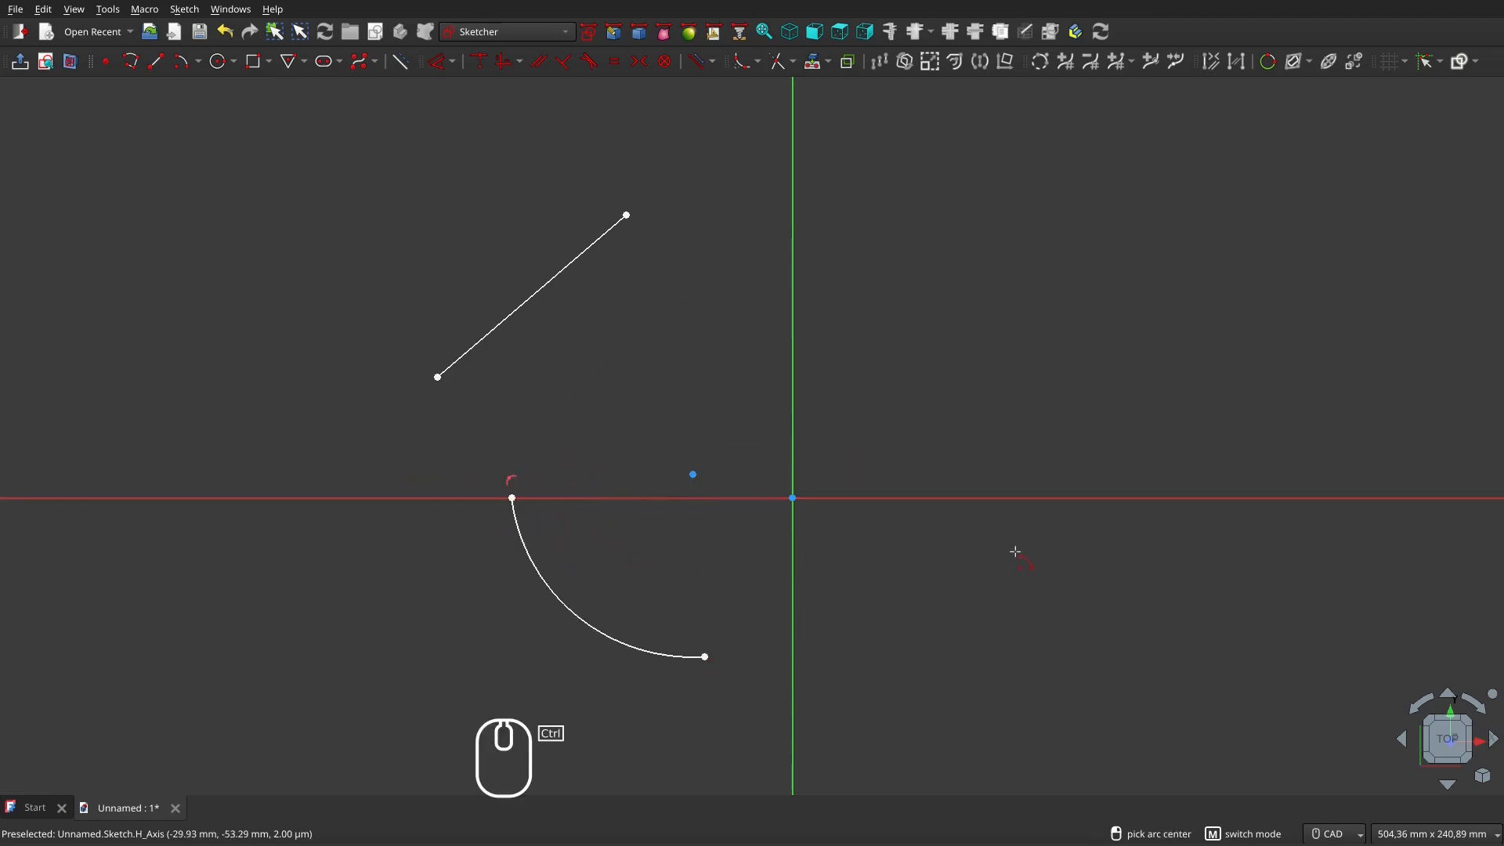
{"action": "key", "text": "ctrl+z"}
{"action": "key", "text": "ctrl+z"}
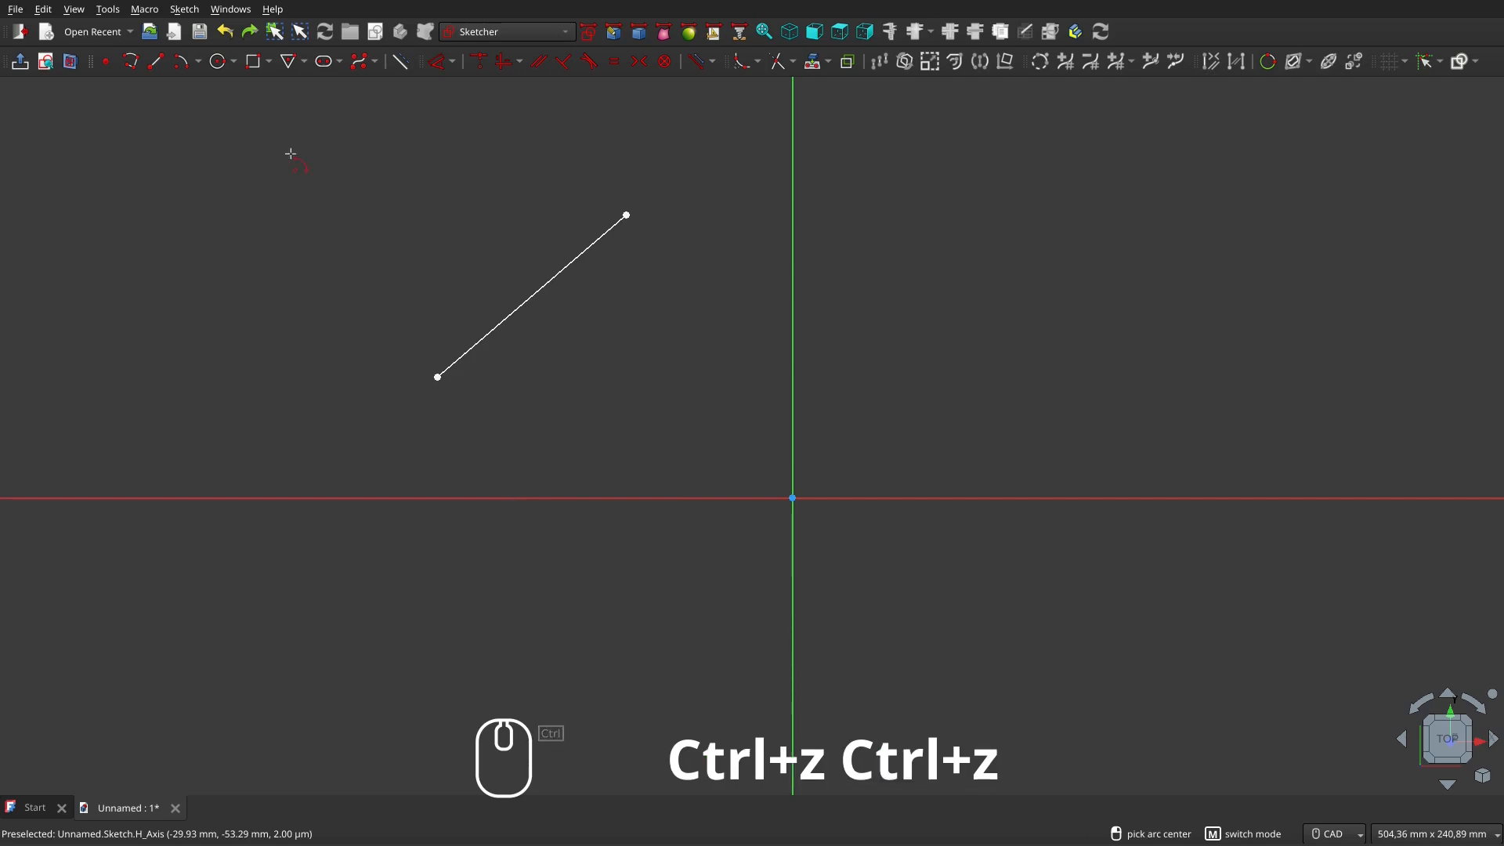
{"action": "left_click", "coordinate": [690, 436]}
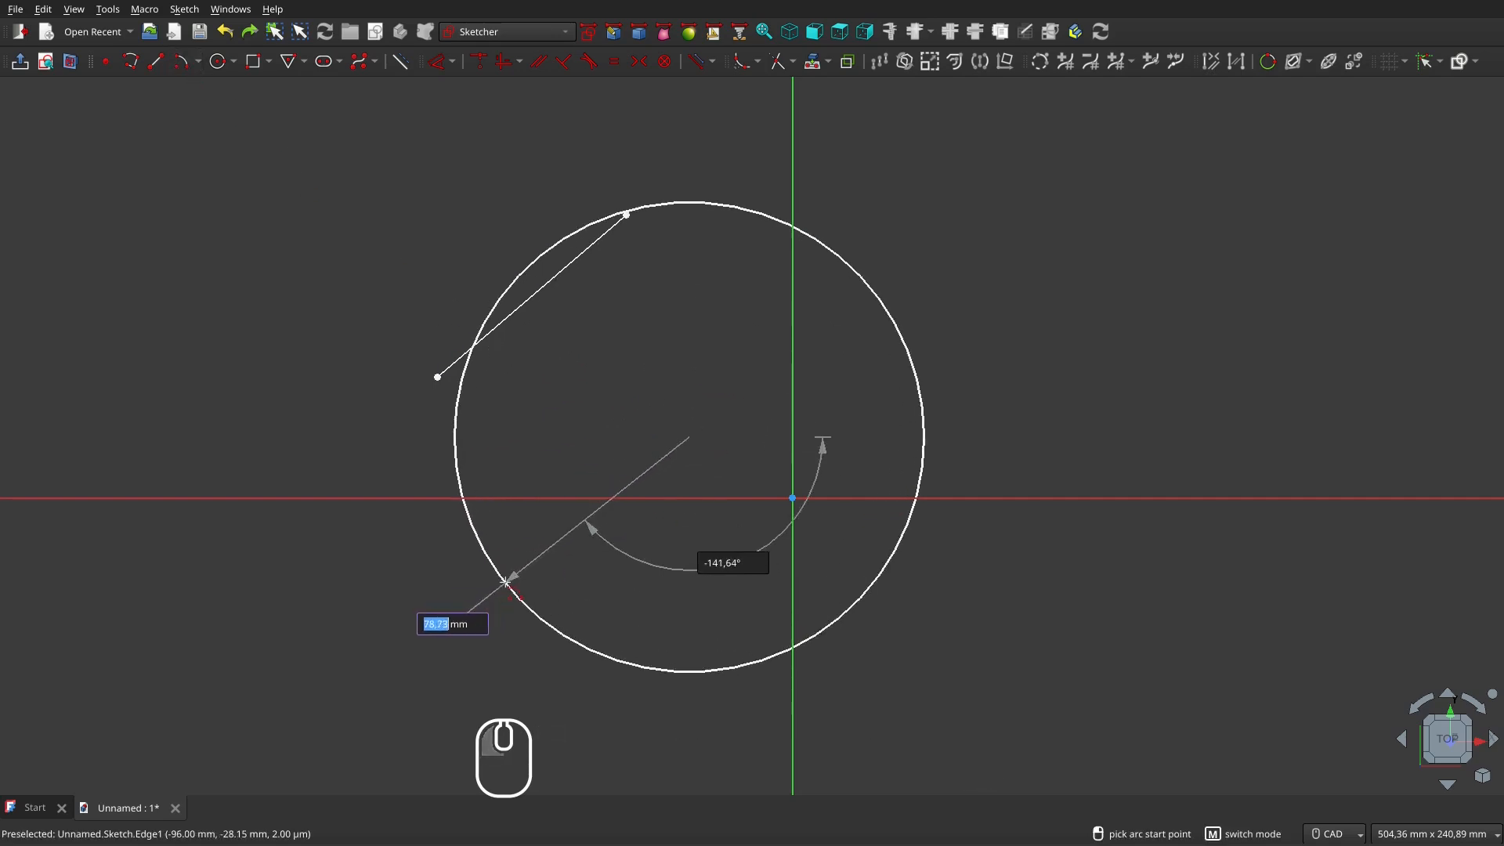
{"action": "left_click", "coordinate": [506, 583]}
{"action": "left_click", "coordinate": [725, 670]}
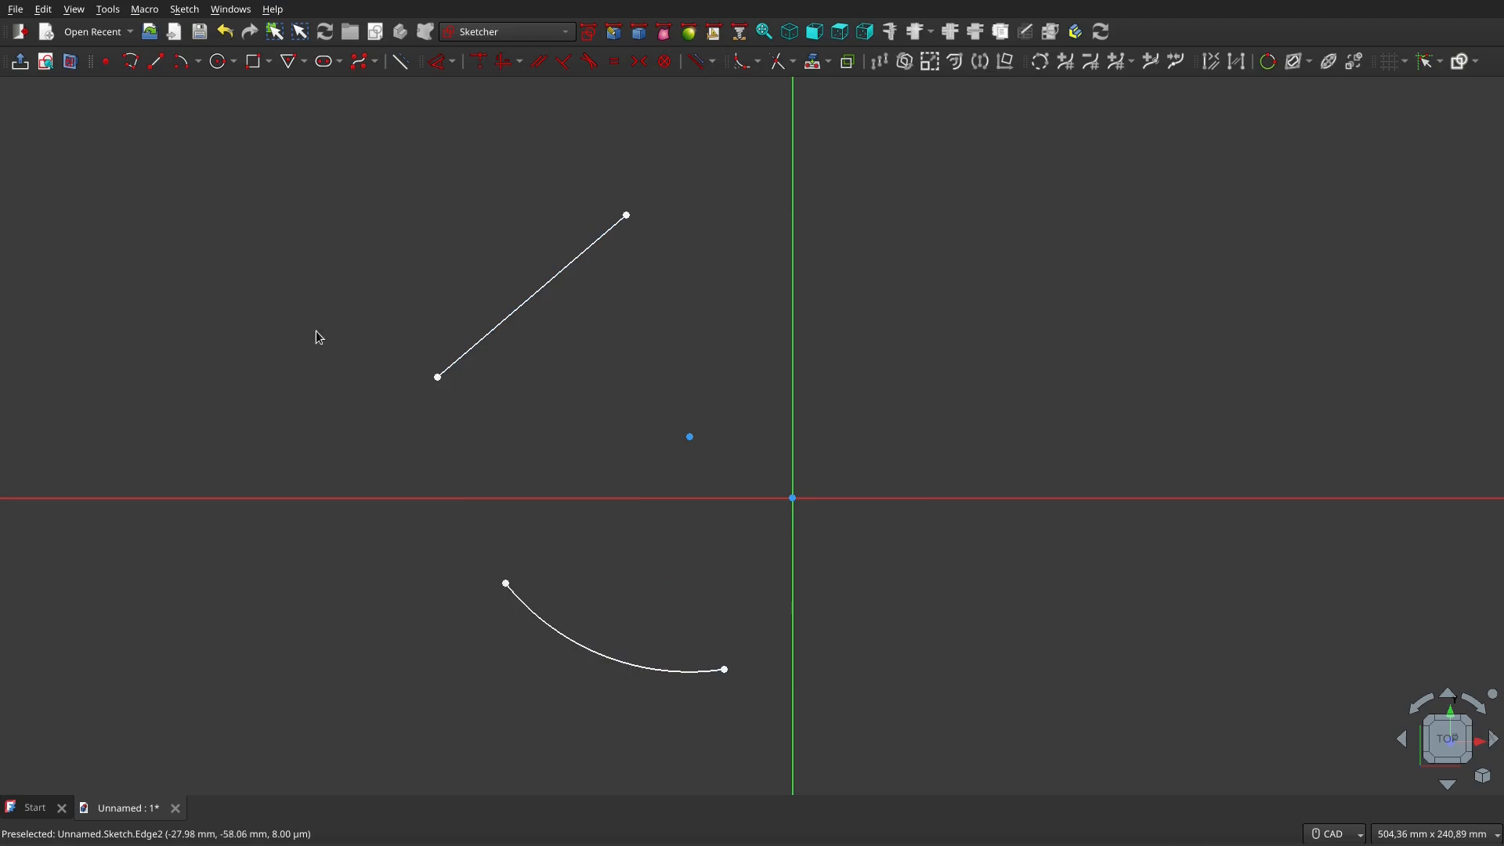
Start a polyline at the diagonal line's upper end and add a reversed arc ending to the upper right
{"action": "left_click", "coordinate": [131, 62]}
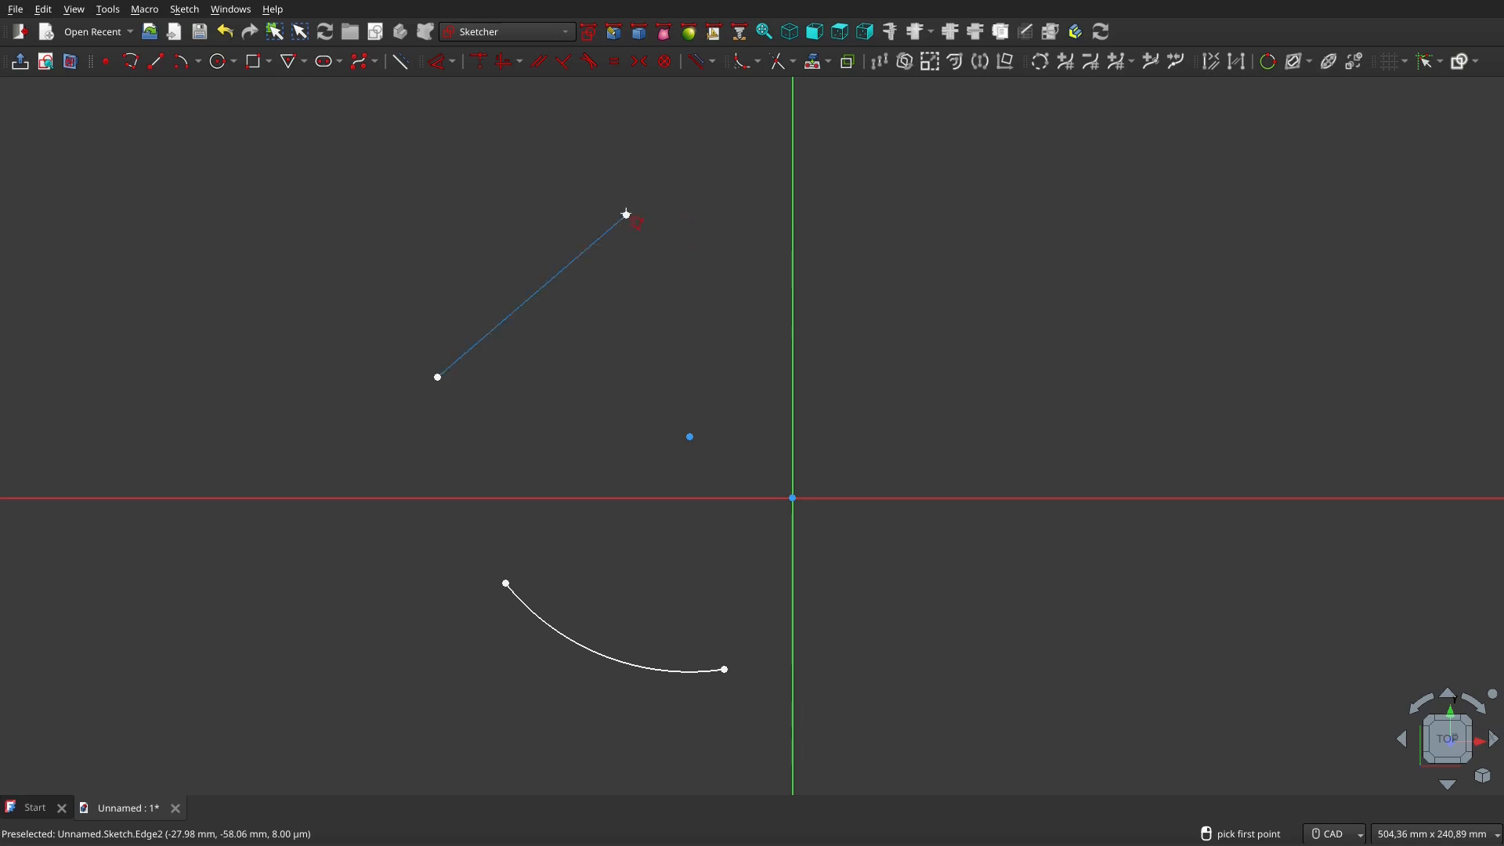
{"action": "left_click", "coordinate": [627, 213]}
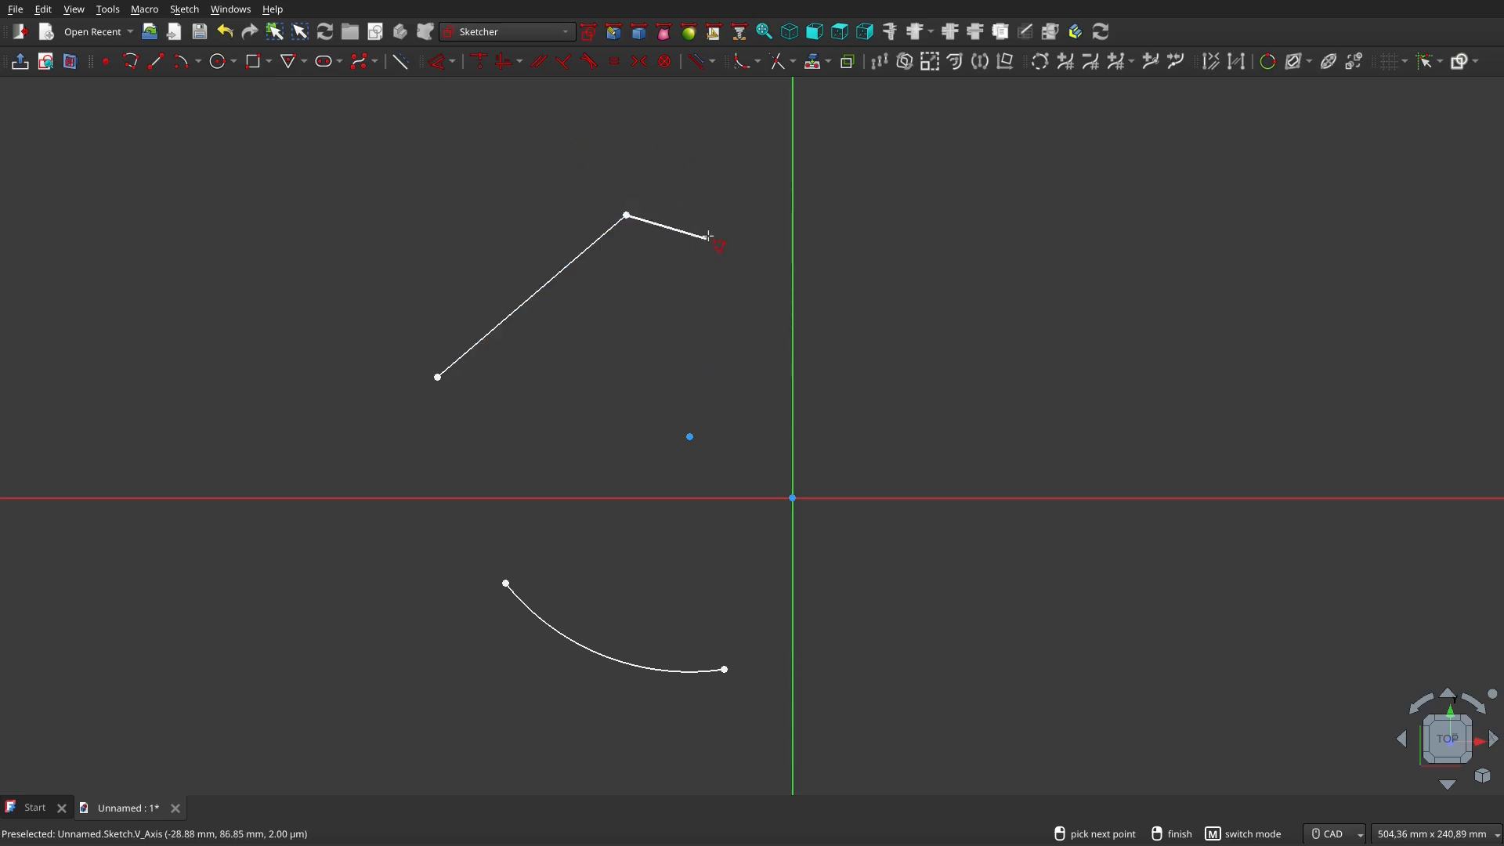
{"action": "key", "text": "m"}
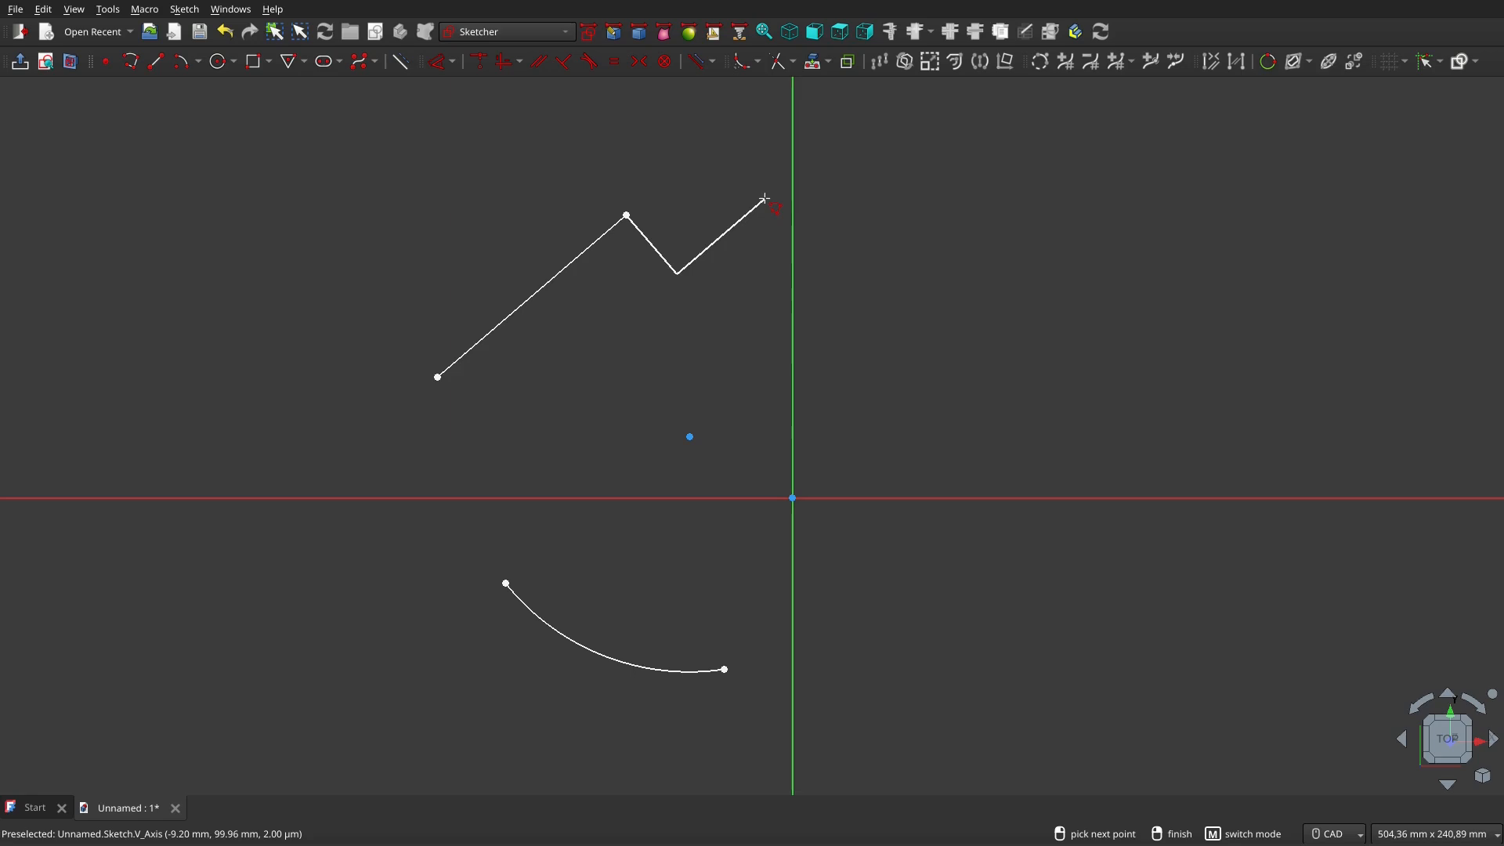
{"action": "key", "text": "m"}
{"action": "key", "text": "m"}
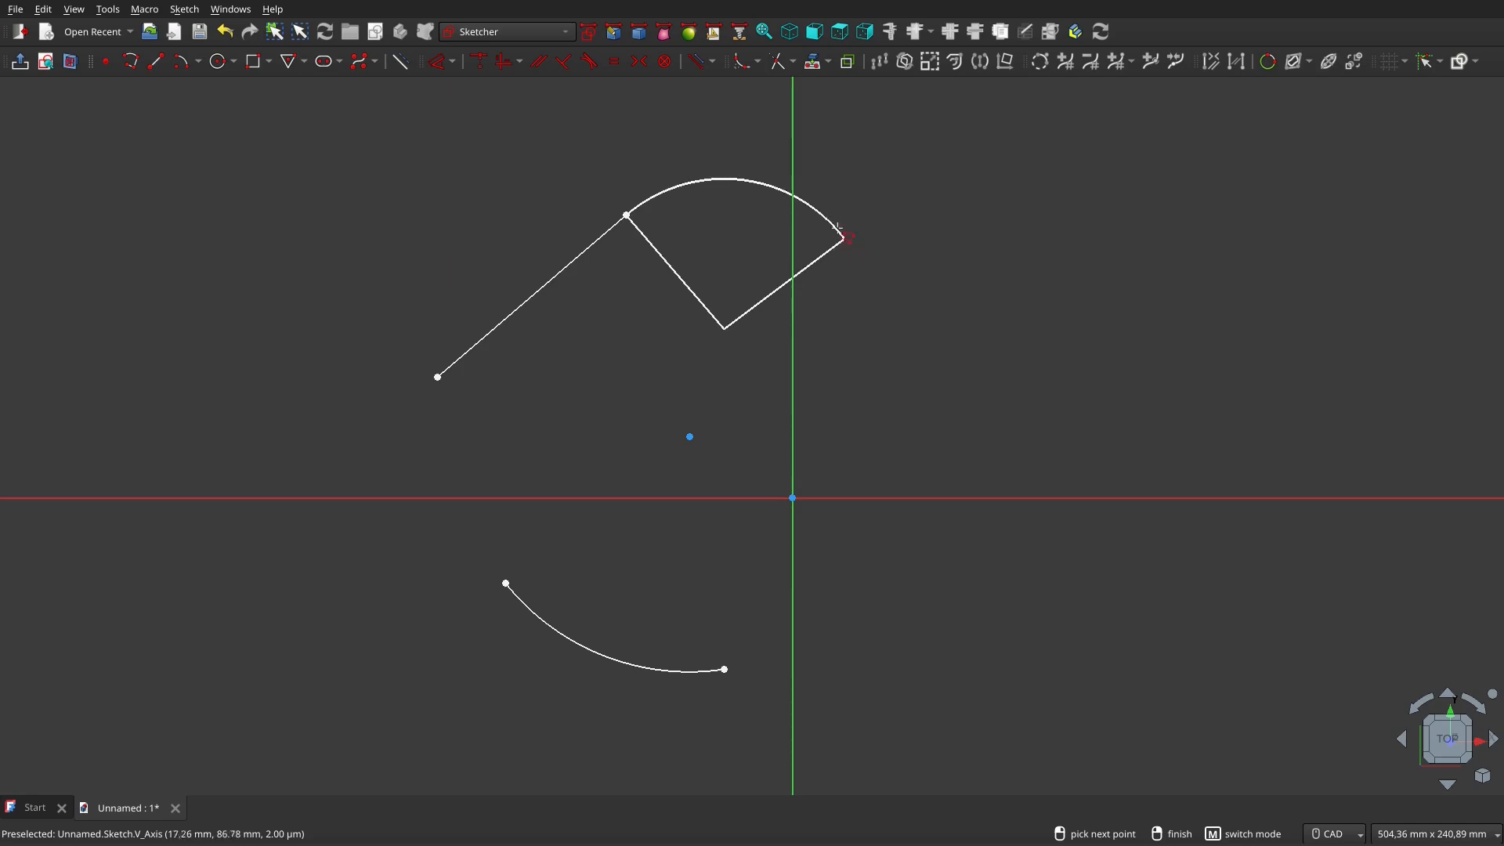
{"action": "key", "text": "m"}
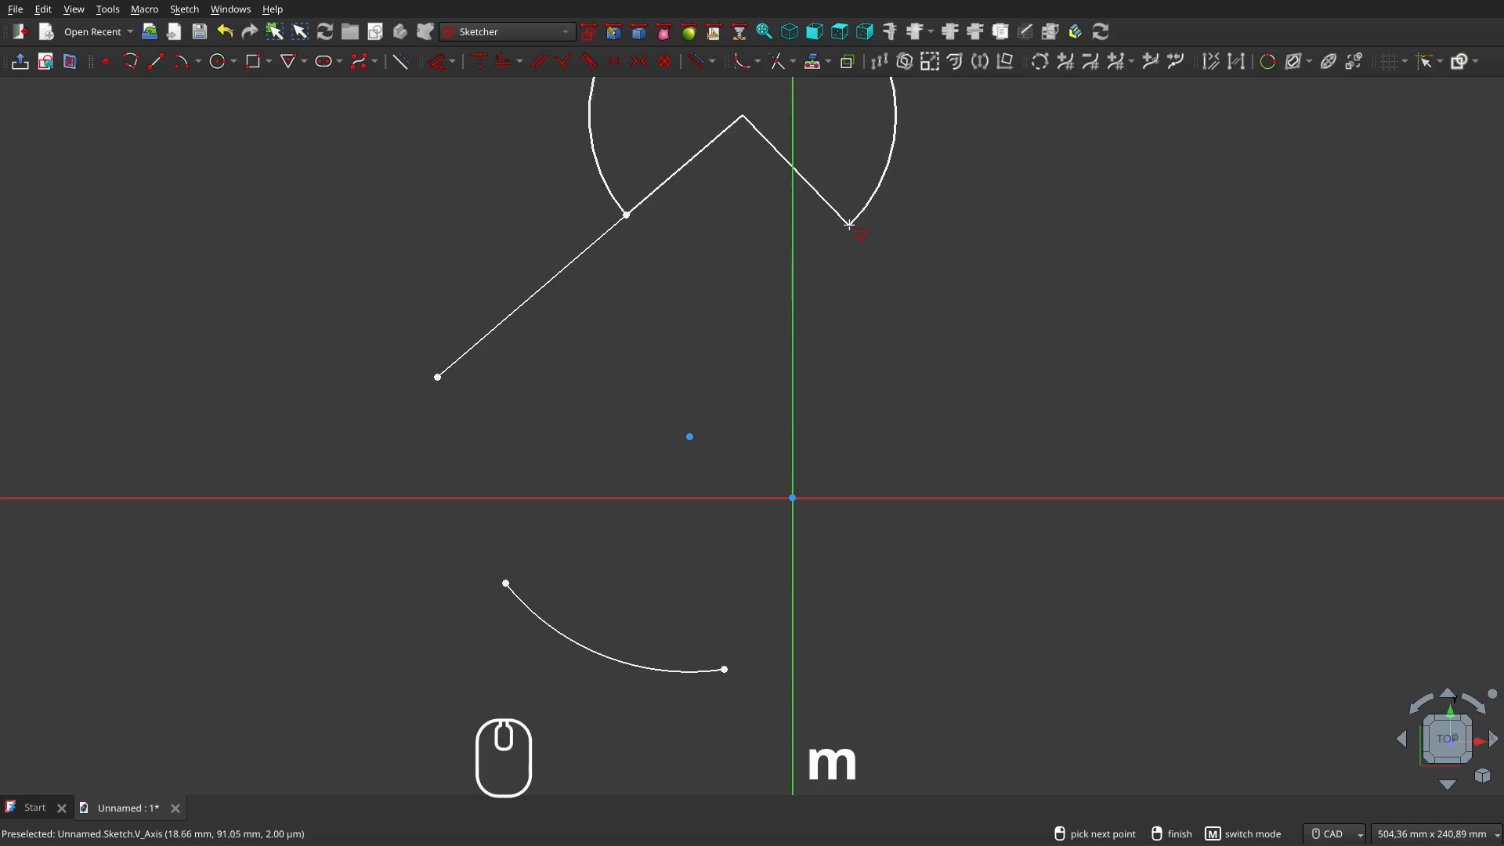
{"action": "key", "text": "m"}
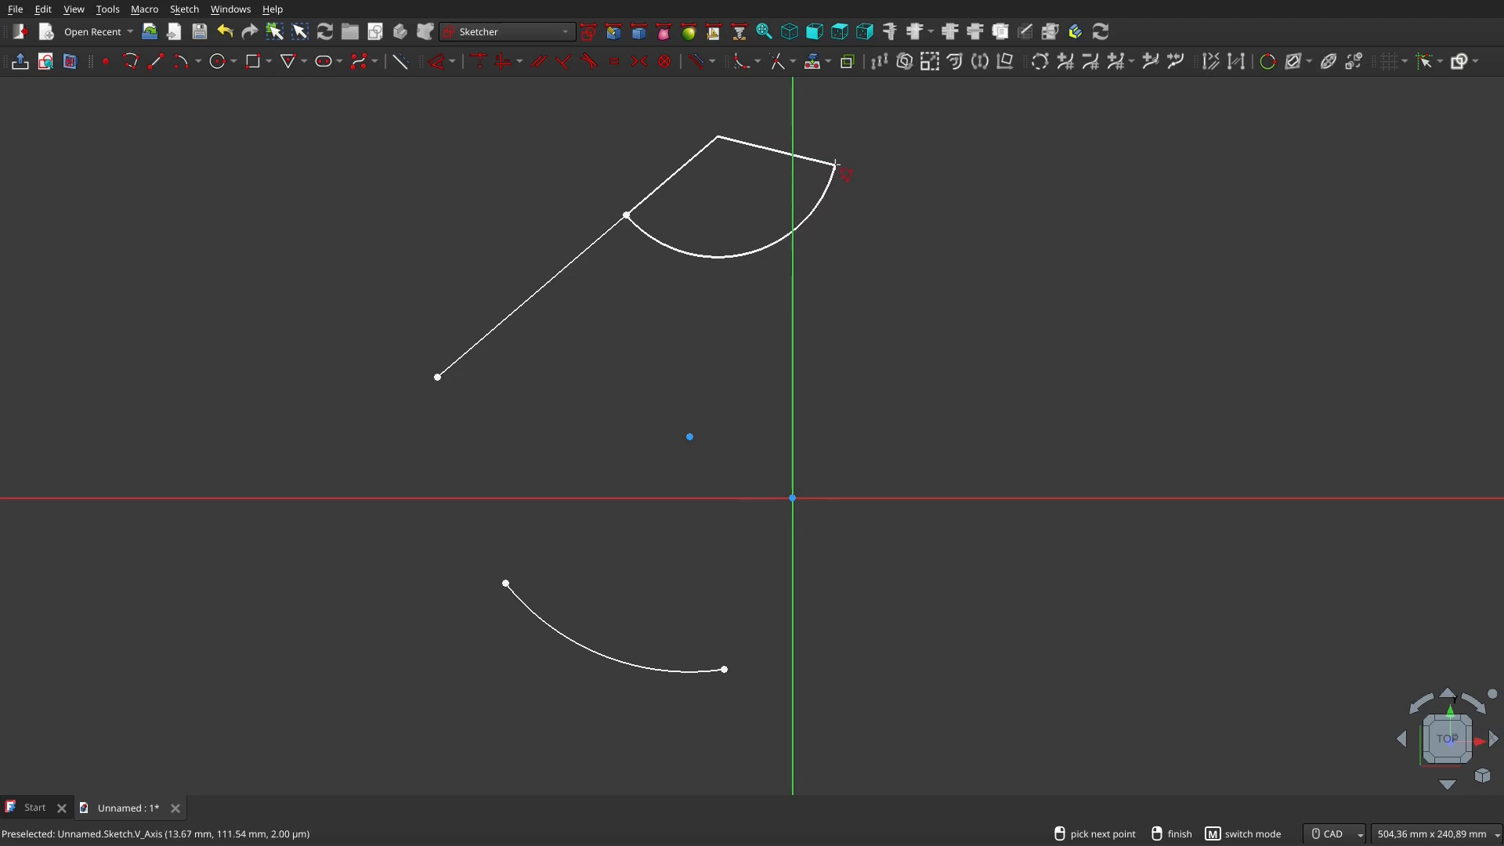
{"action": "left_click", "coordinate": [836, 164]}
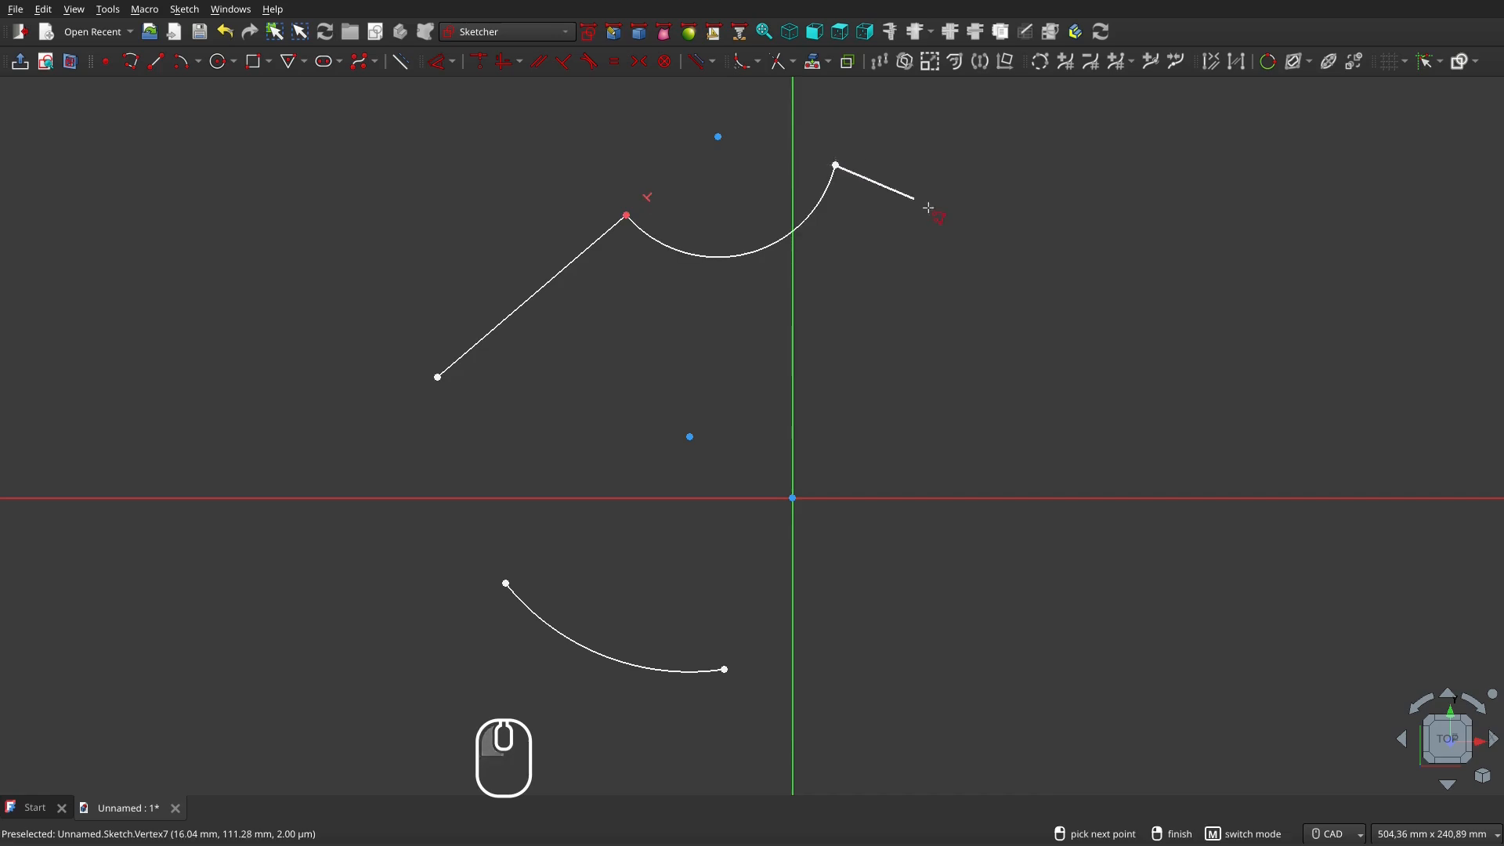
{"action": "right_click", "coordinate": [968, 272]}
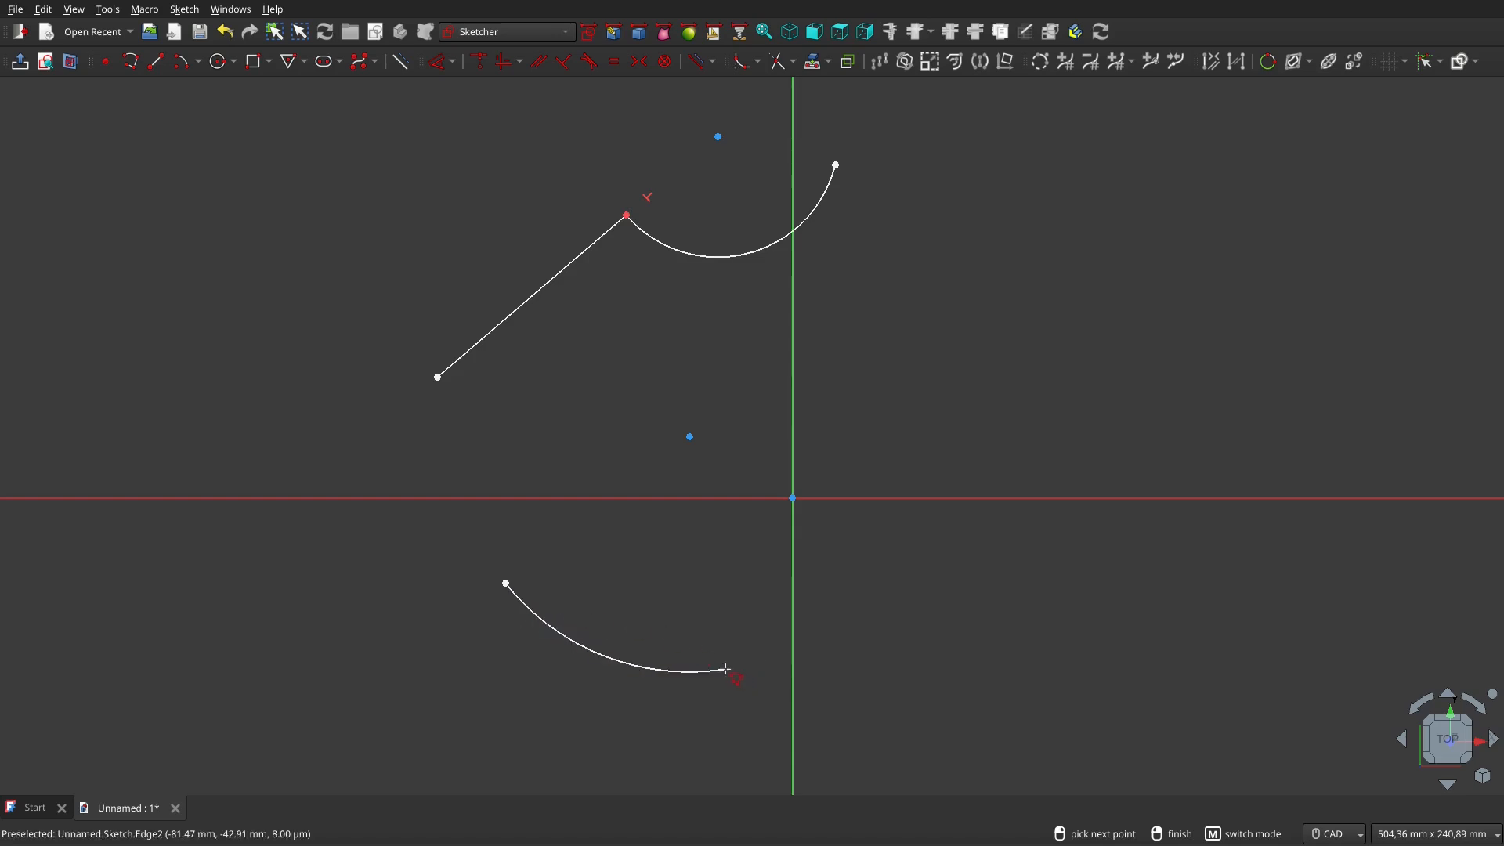
Draw a four-segment polyline from the lower arc's right end through three corners back to its left end
{"action": "left_click", "coordinate": [725, 670]}
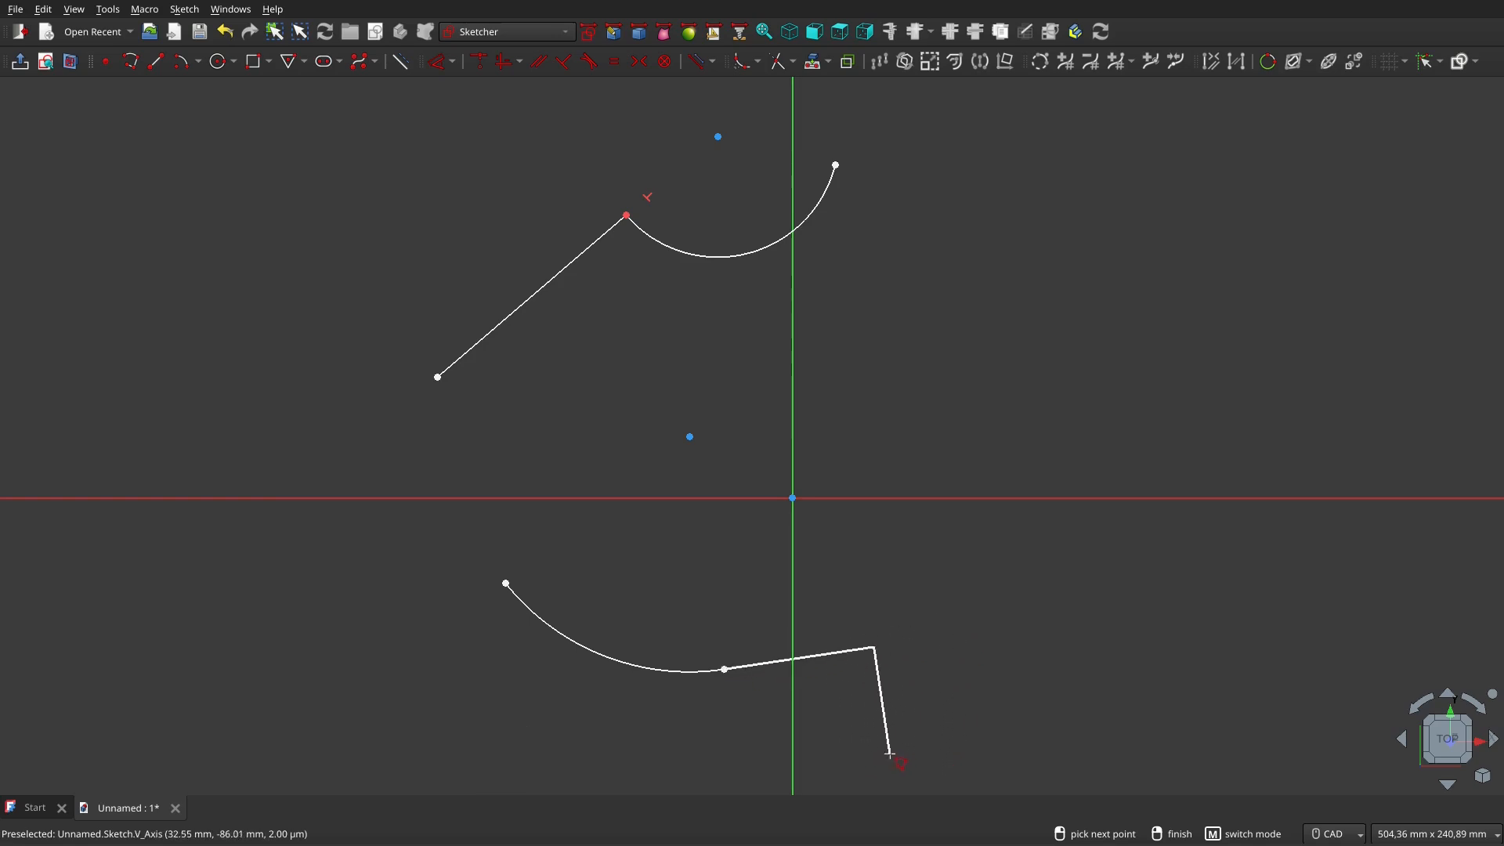
{"action": "left_click", "coordinate": [987, 724]}
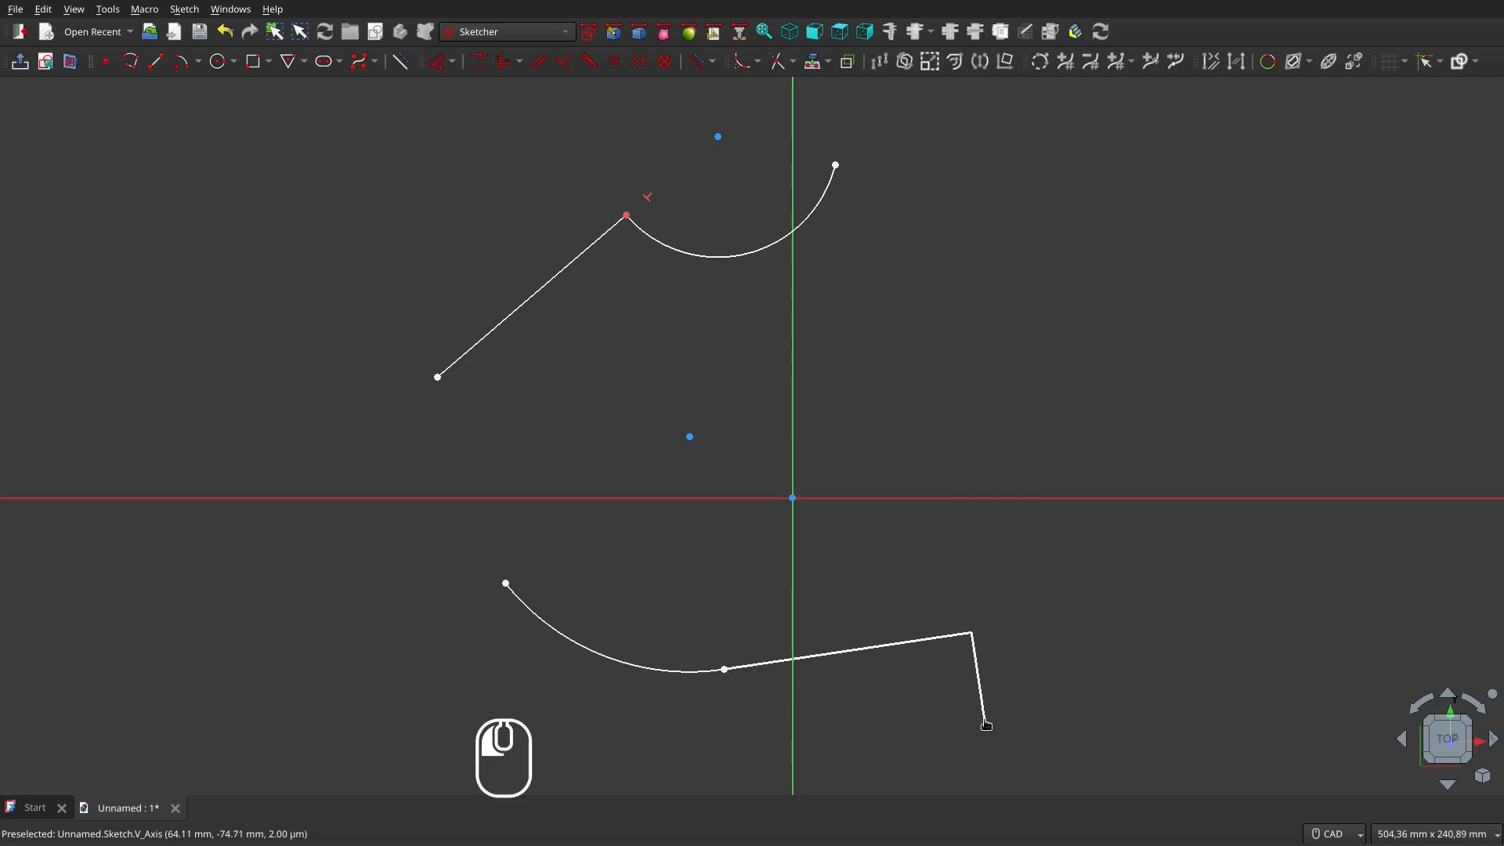
{"action": "left_click", "coordinate": [1037, 342]}
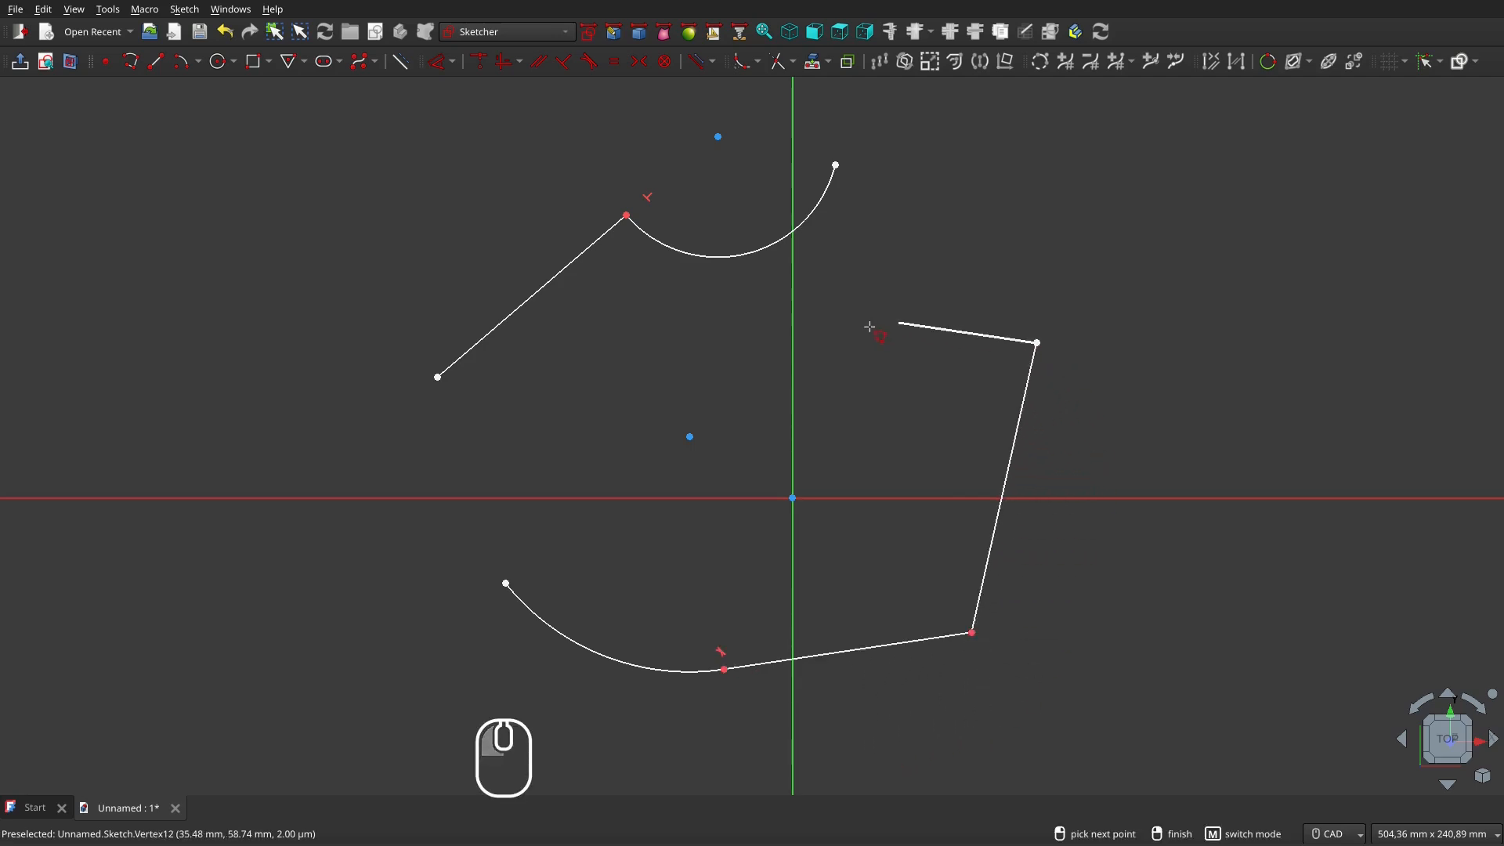
{"action": "left_click", "coordinate": [842, 368]}
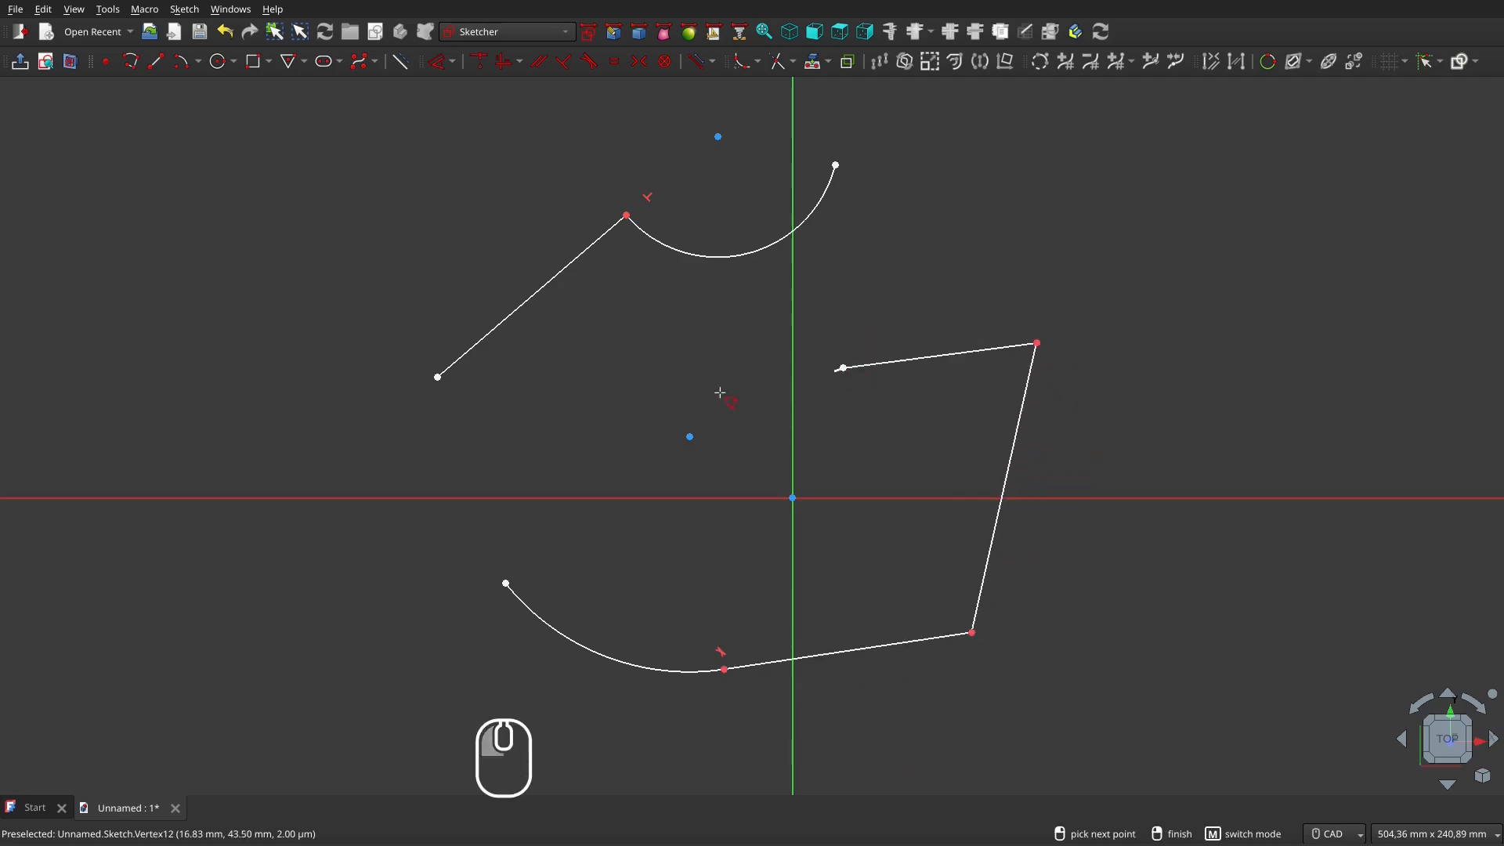
{"action": "left_click", "coordinate": [506, 582]}
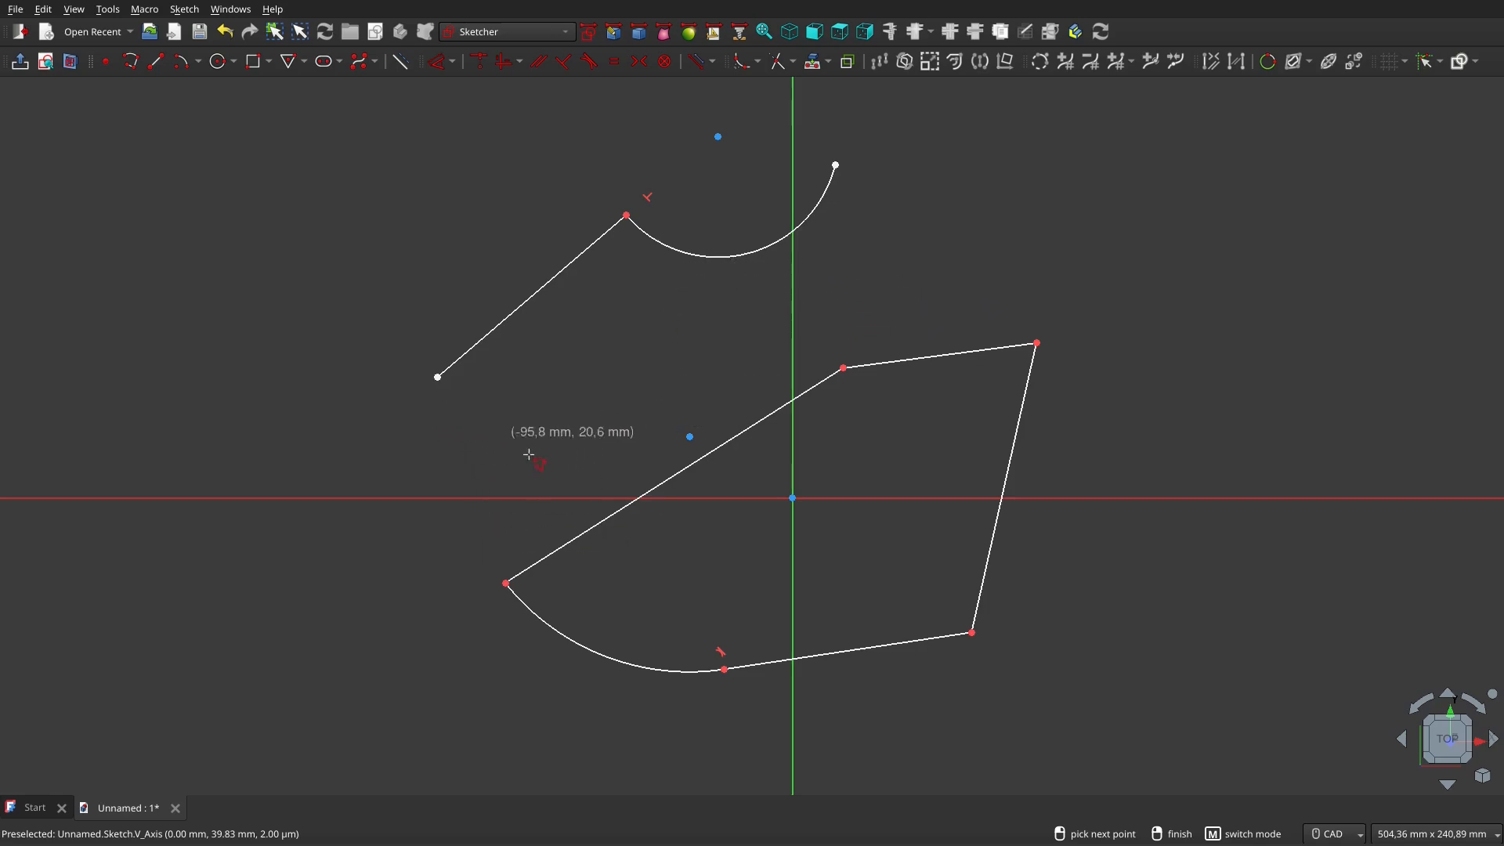
{"action": "right_click", "coordinate": [618, 404]}
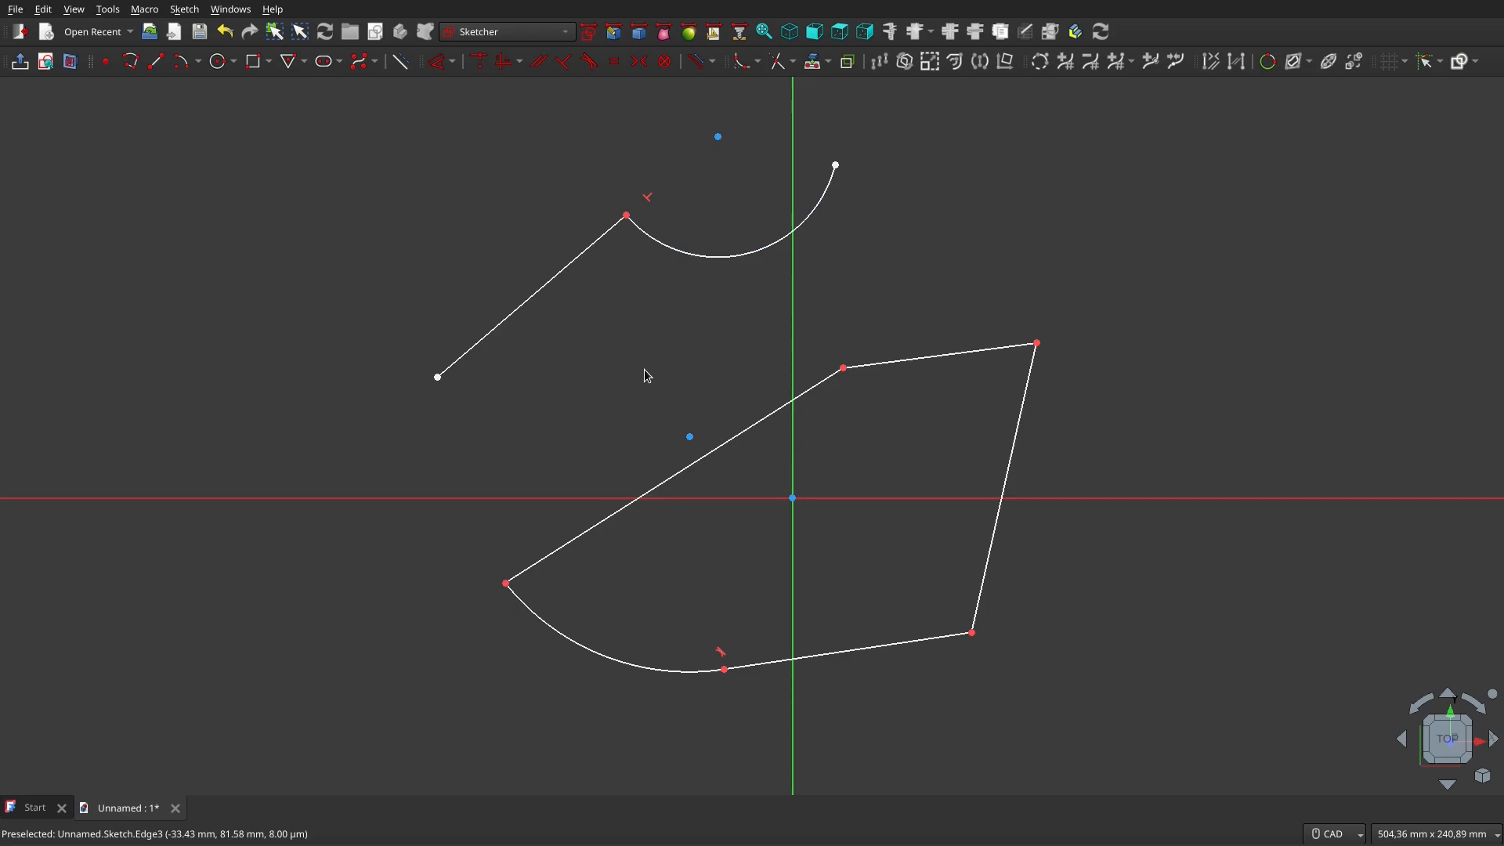
Close the sketch to show the Using the Polyline Tool title image
{"action": "key", "text": "ctrl"}
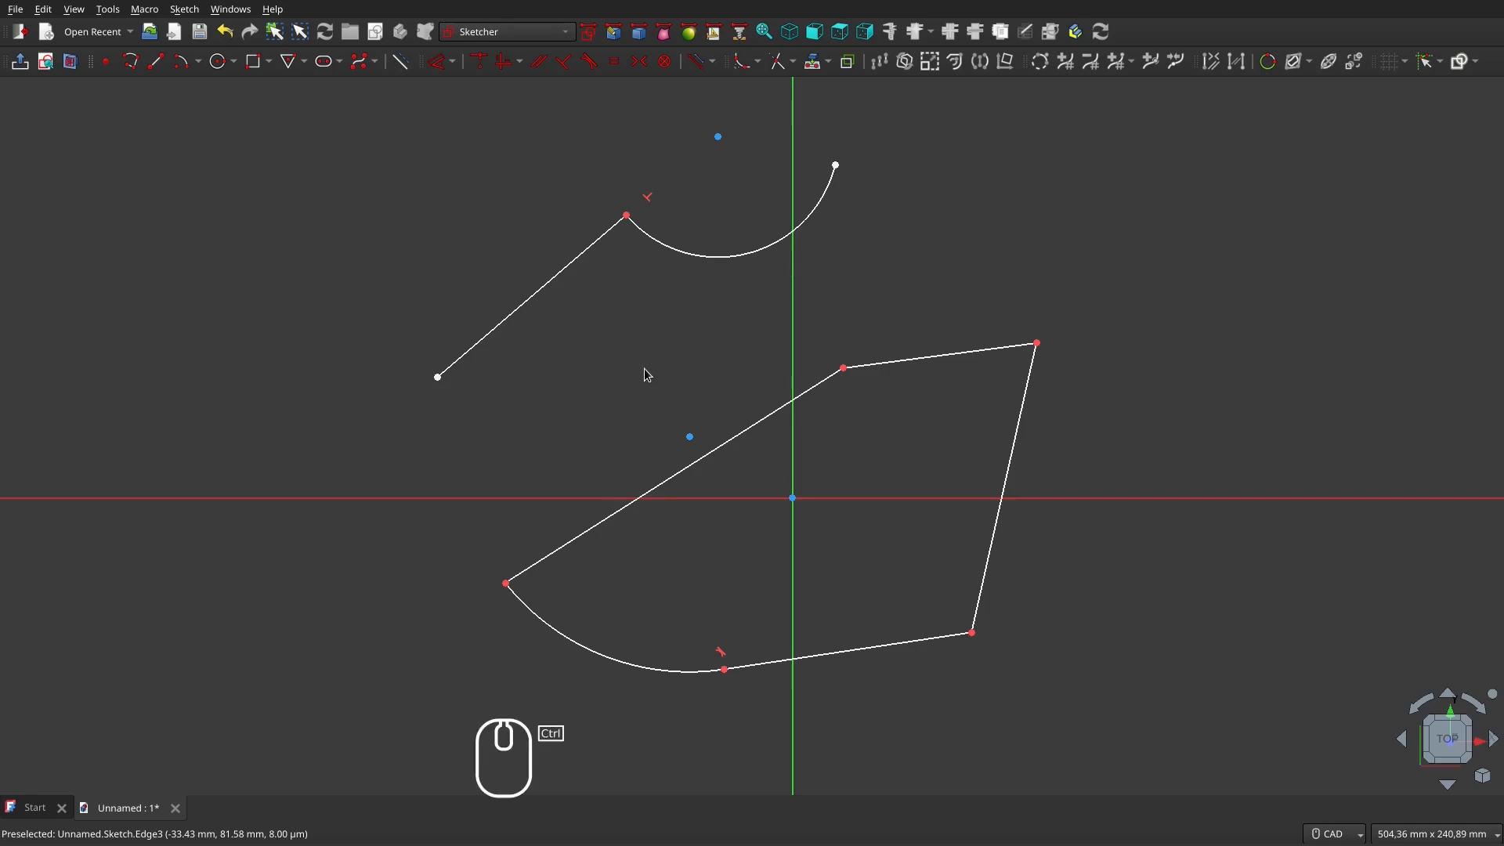